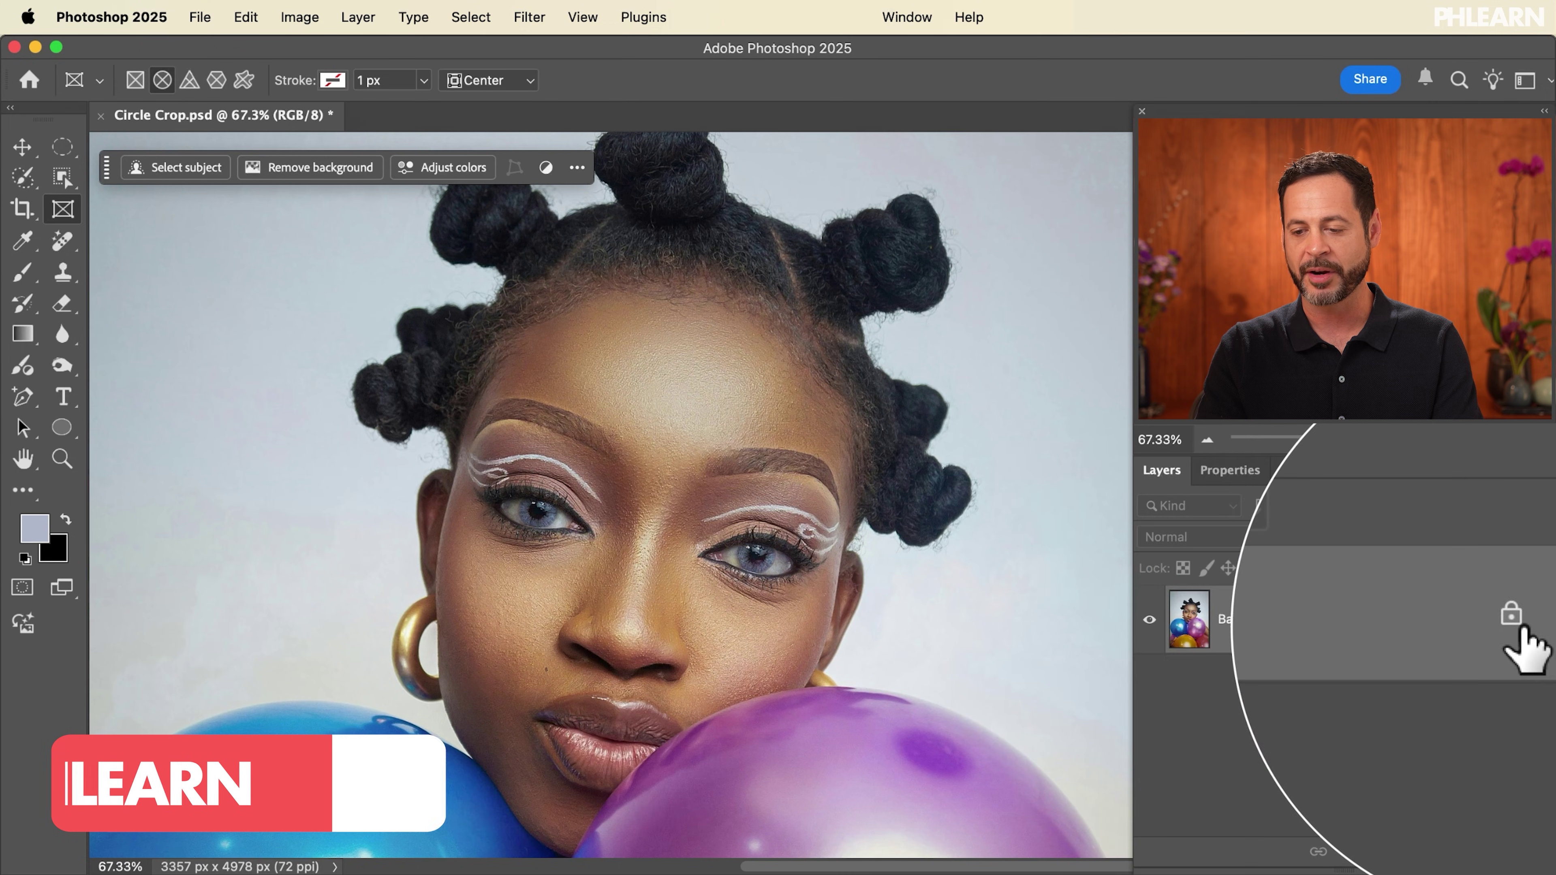
# Step: Convert the locked Background into an editable layer named Layer 0
pyautogui.doubleClick(1328, 637)
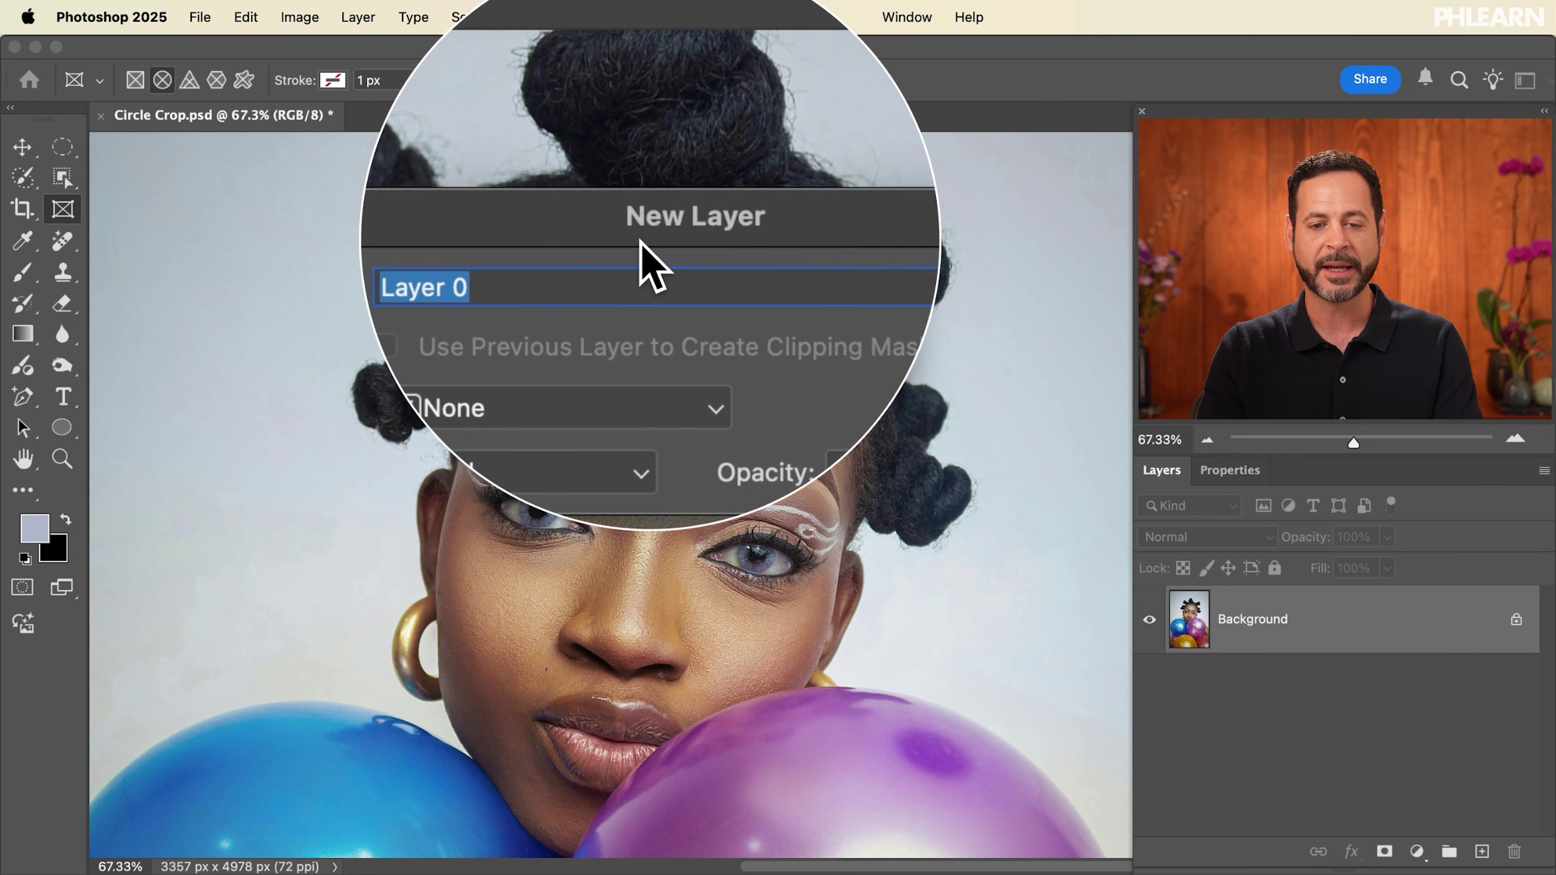
pyautogui.click(863, 265)
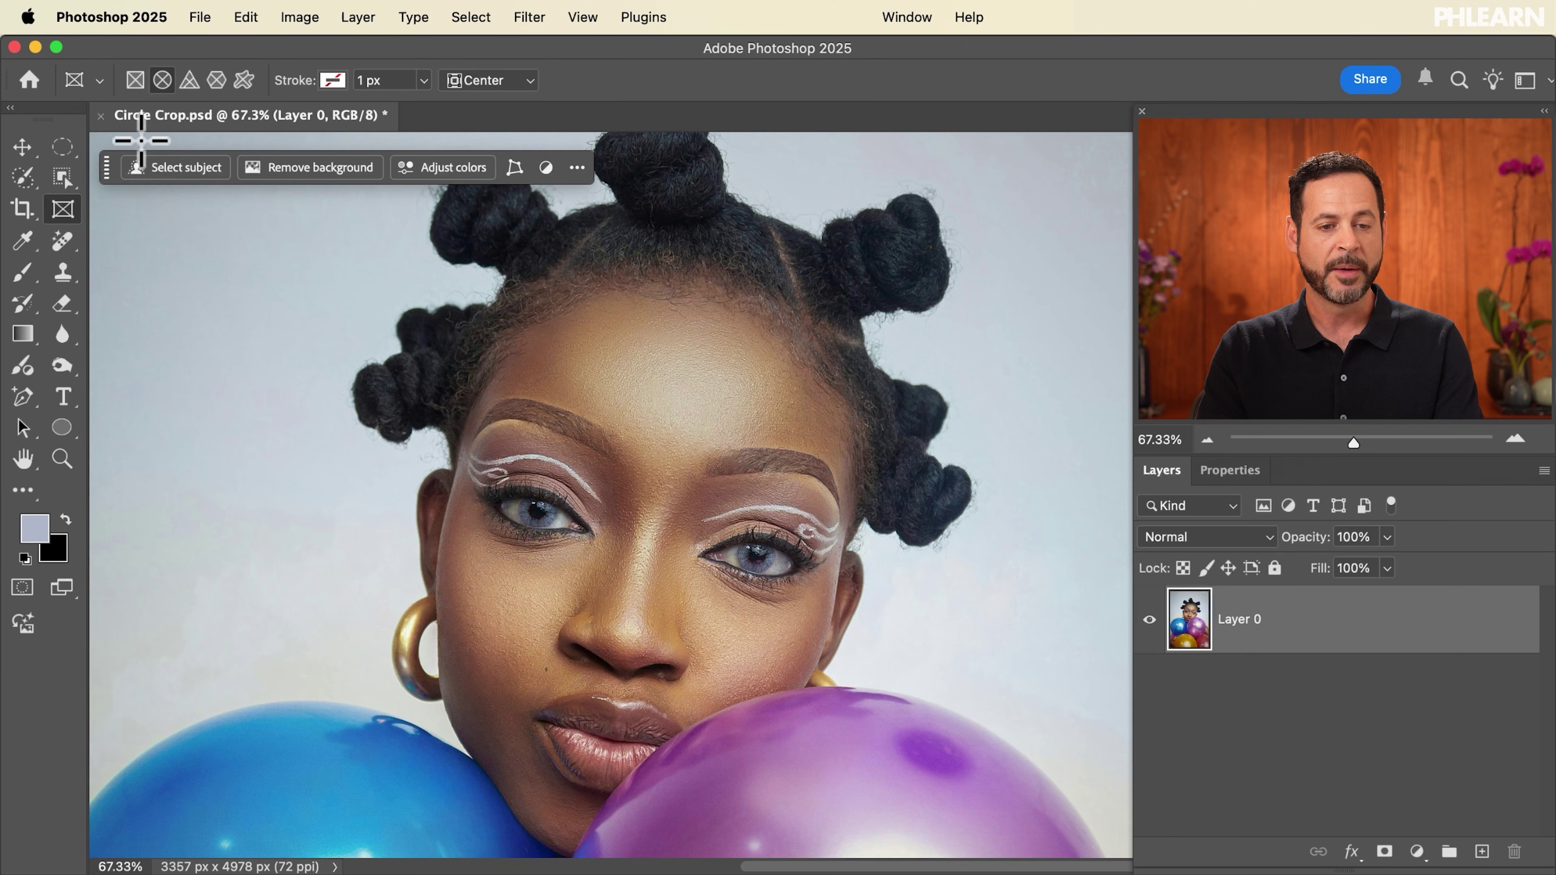
pyautogui.click(162, 80)
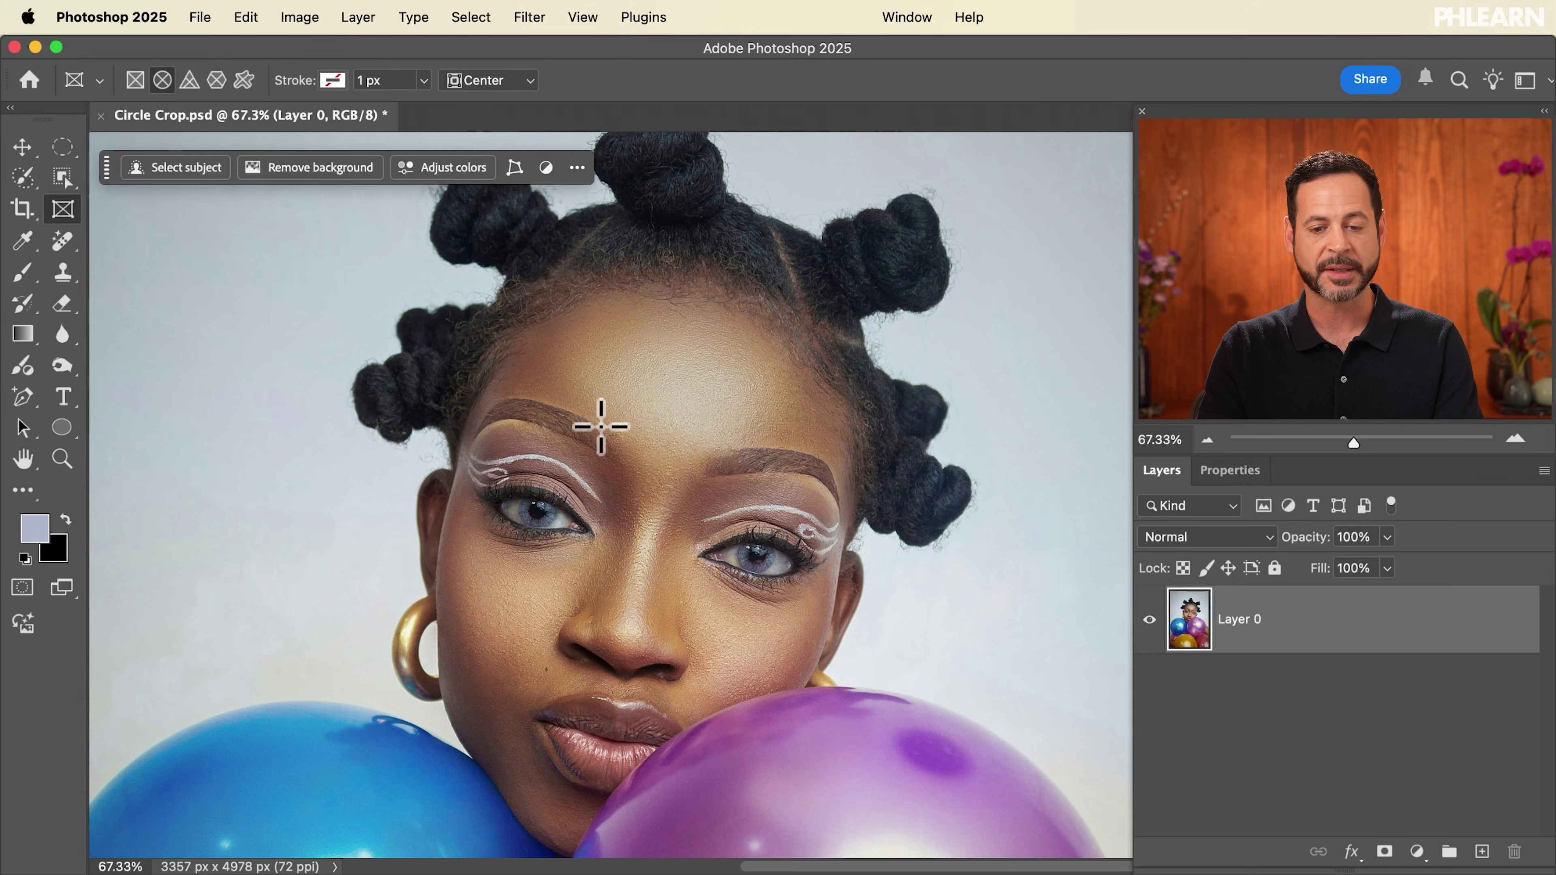
# Step: Draw a circular frame over the portrait to create Layer 0 Frame
pyautogui.scroll(-5, 617, 426)
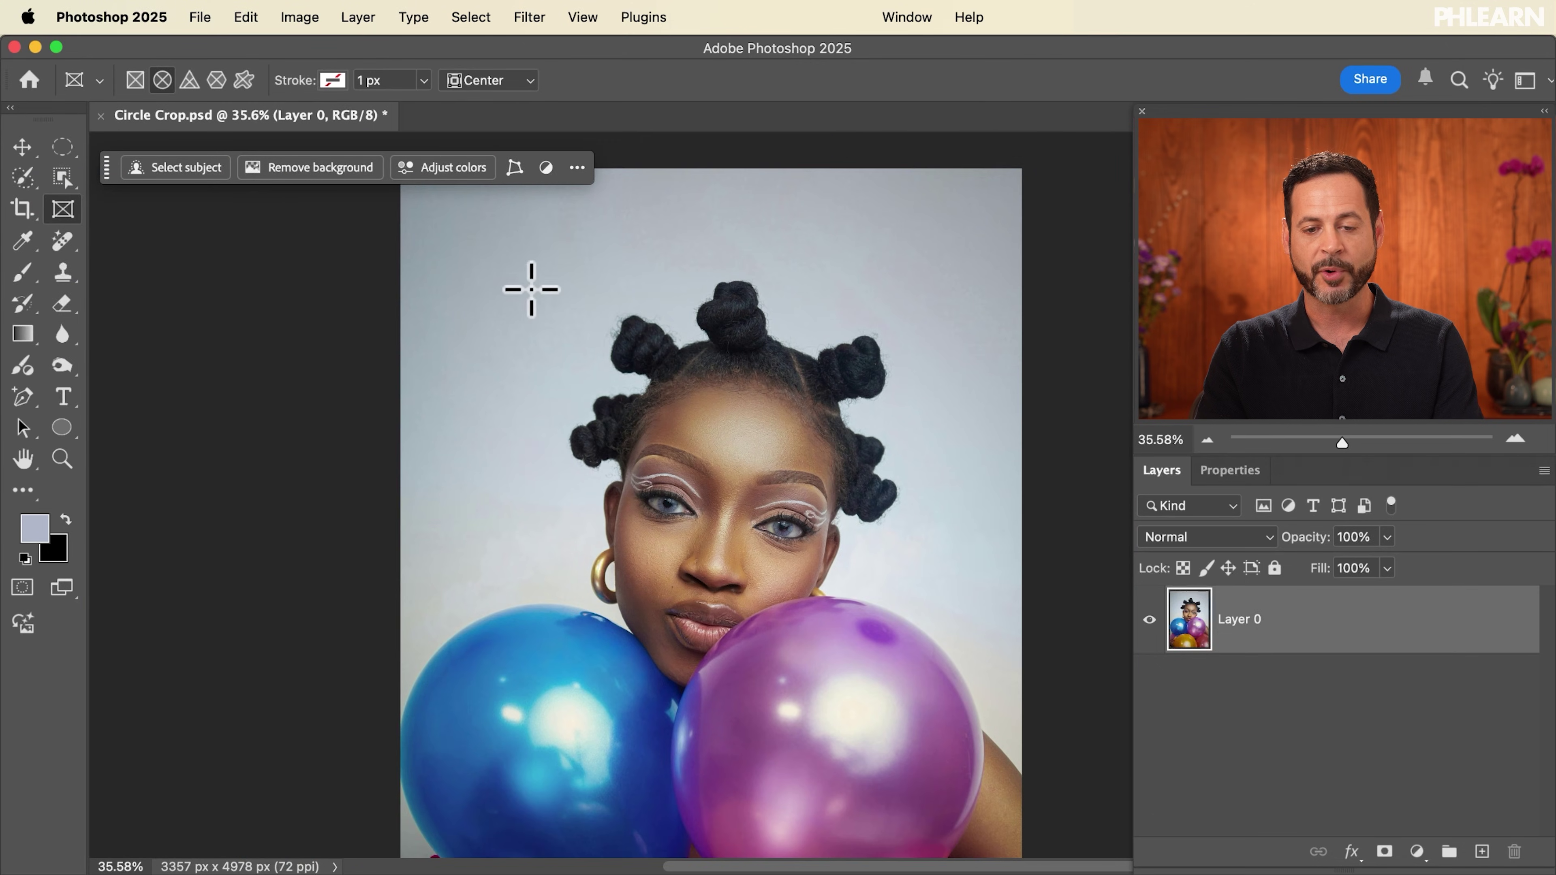
pyautogui.moveTo(516, 250); pyautogui.dragTo(517, 251)
pyautogui.moveTo(913, 574); pyautogui.dragTo(1024, 730)
pyautogui.scroll(4, 903, 612)
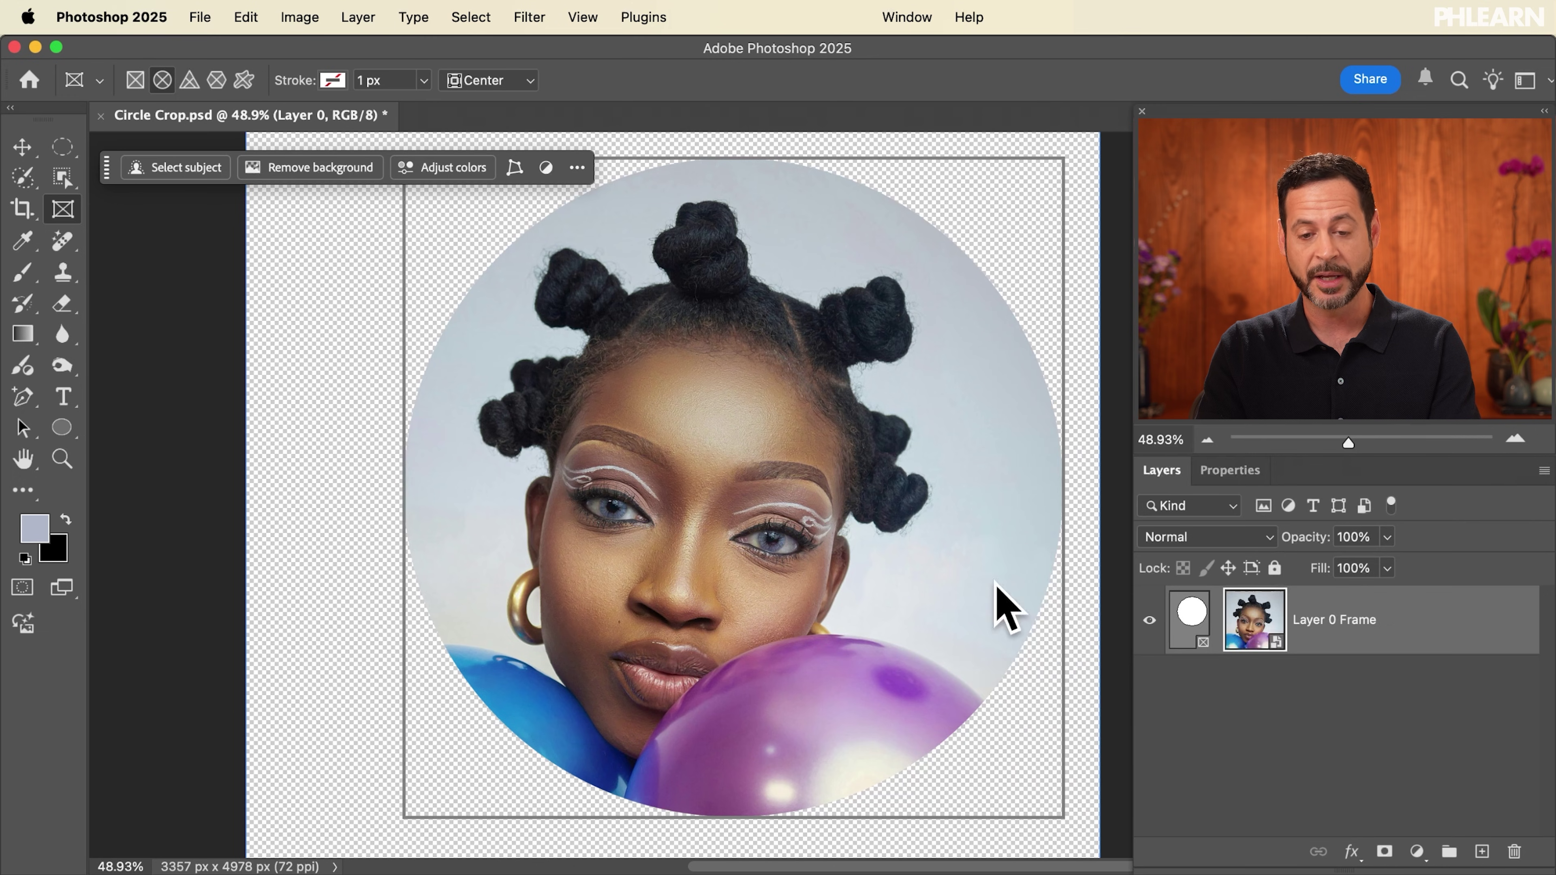
# Step: Shift and nudge the photo inside the circle to frame the face and balloons, then select the frame
pyautogui.press('v')
pyautogui.moveTo(795, 584); pyautogui.dragTo(843, 584)
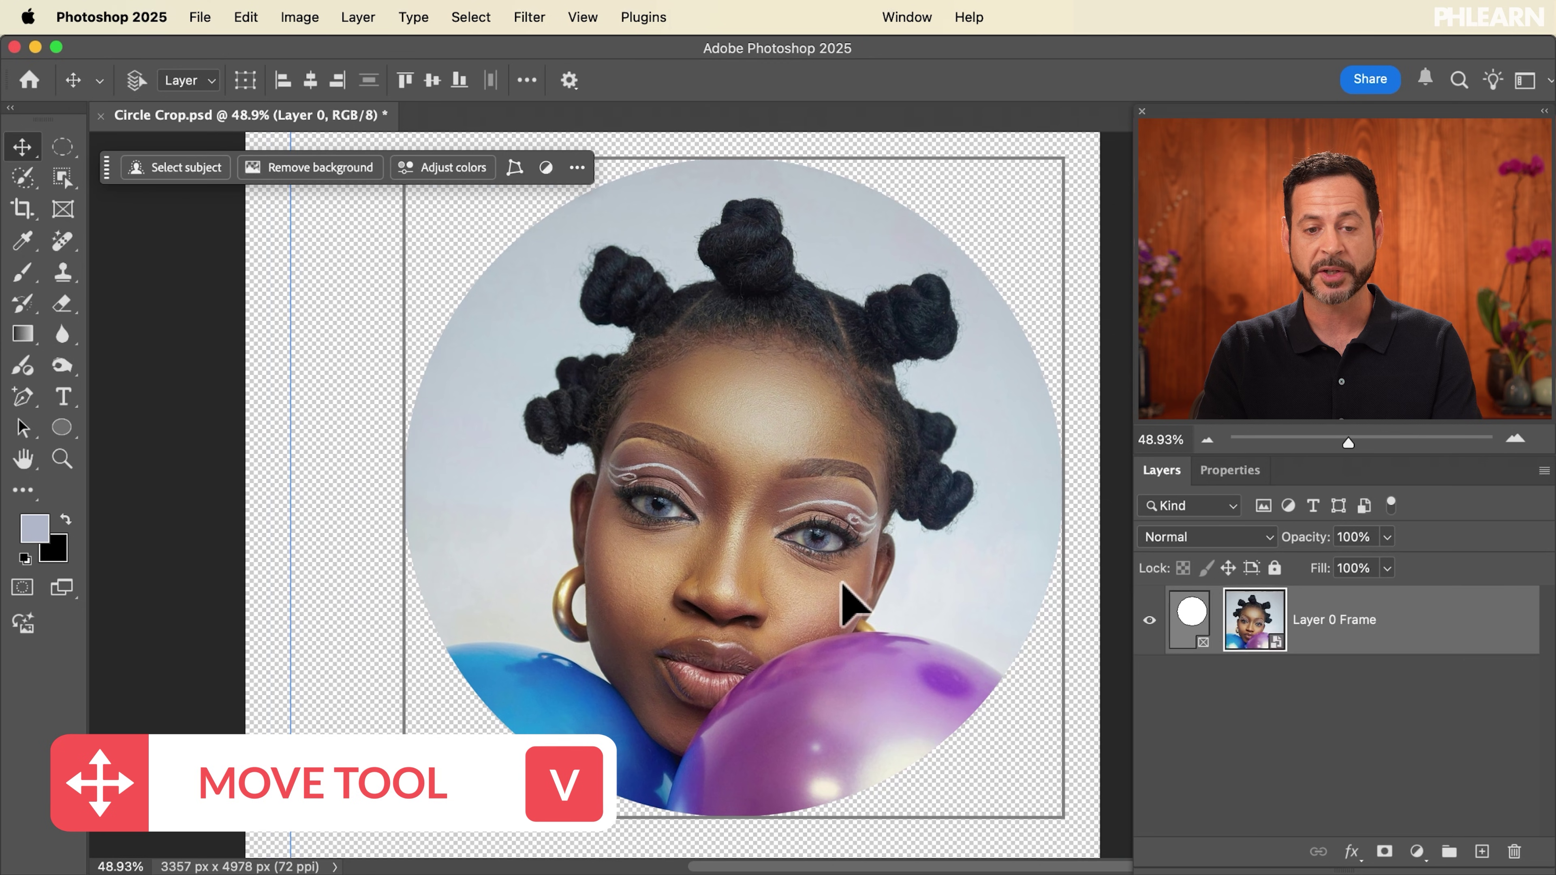
pyautogui.press('super+t')
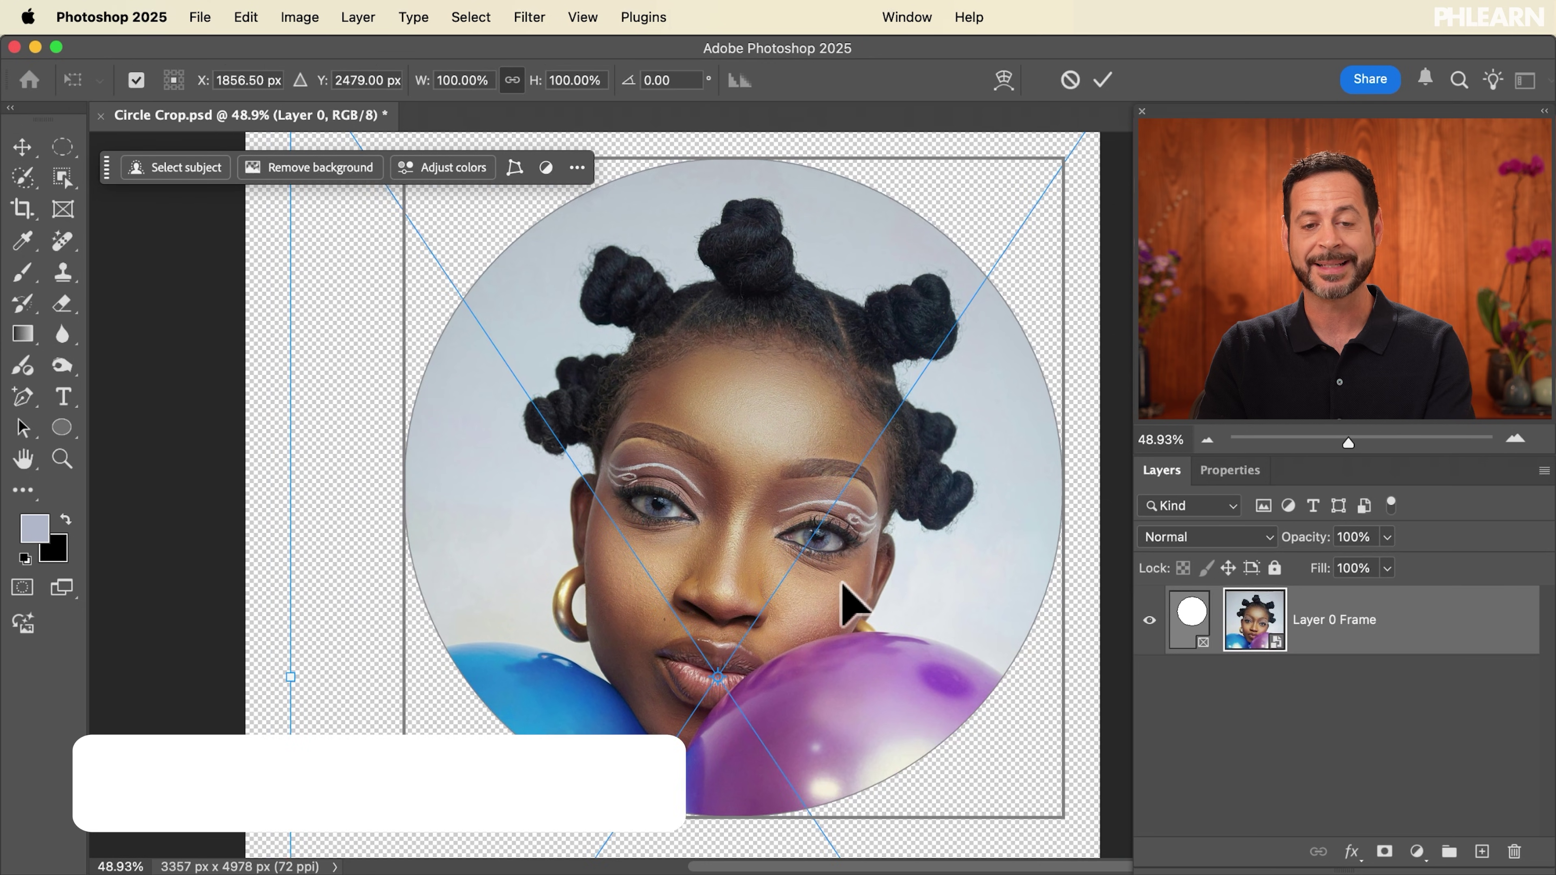
pyautogui.moveTo(539, 92)
pyautogui.mouseDown()
pyautogui.moveTo(573, 104)
pyautogui.moveTo(532, 98)
pyautogui.moveTo(537, 83)
pyautogui.mouseUp()
pyautogui.moveTo(705, 487); pyautogui.dragTo(702, 487)
pyautogui.press('Return')
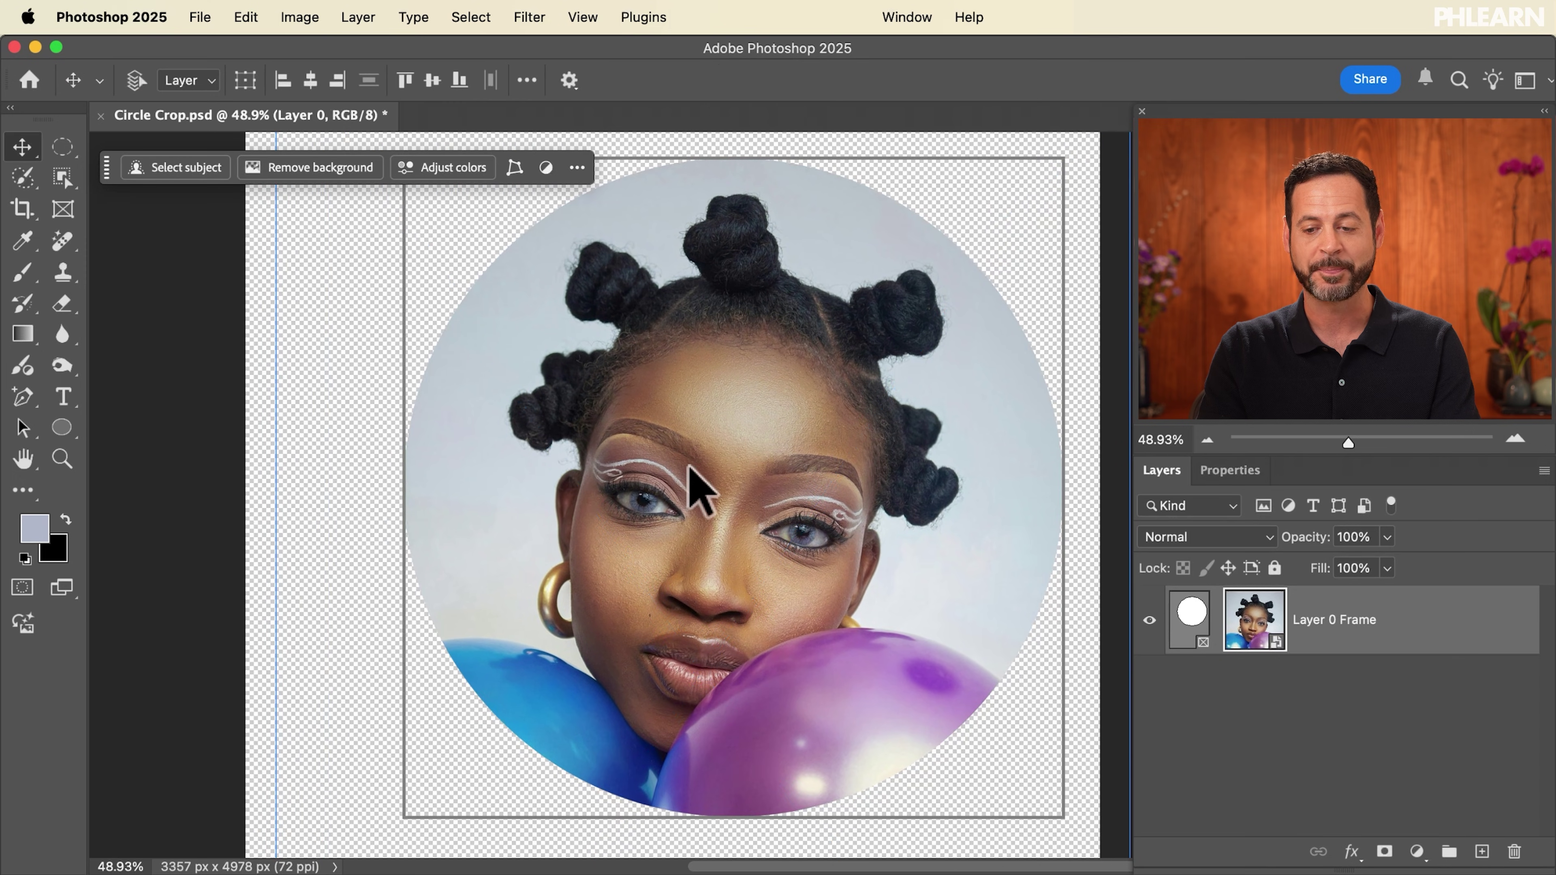
pyautogui.click(1190, 615)
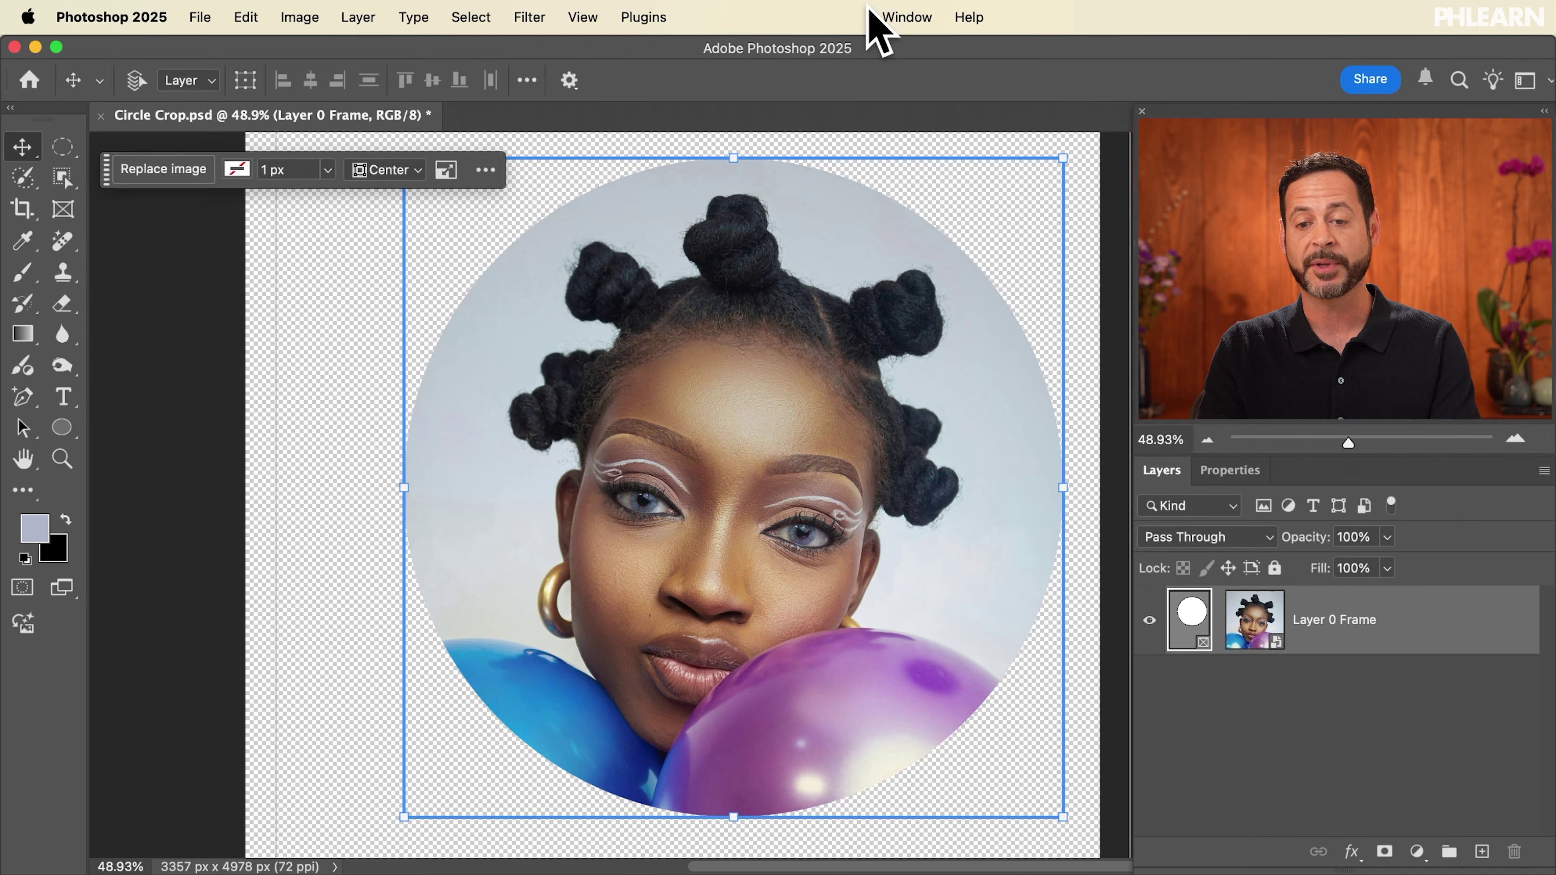
pyautogui.click(906, 17)
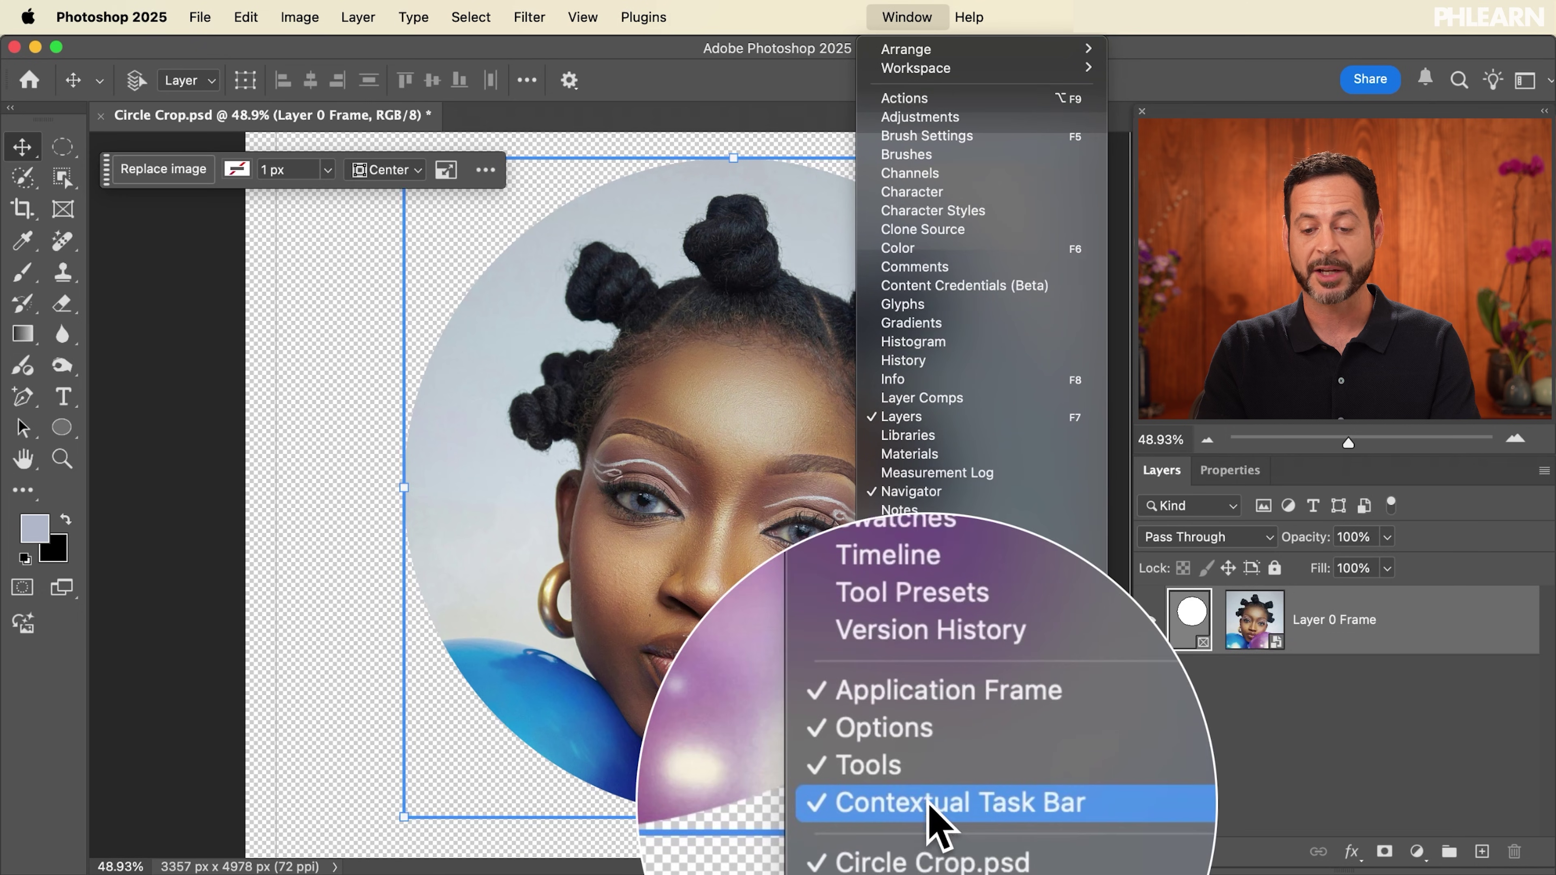
# Step: Set the frame's stroke colour to the balloon purple (#b485bc) with the eyedropper
pyautogui.click(928, 803)
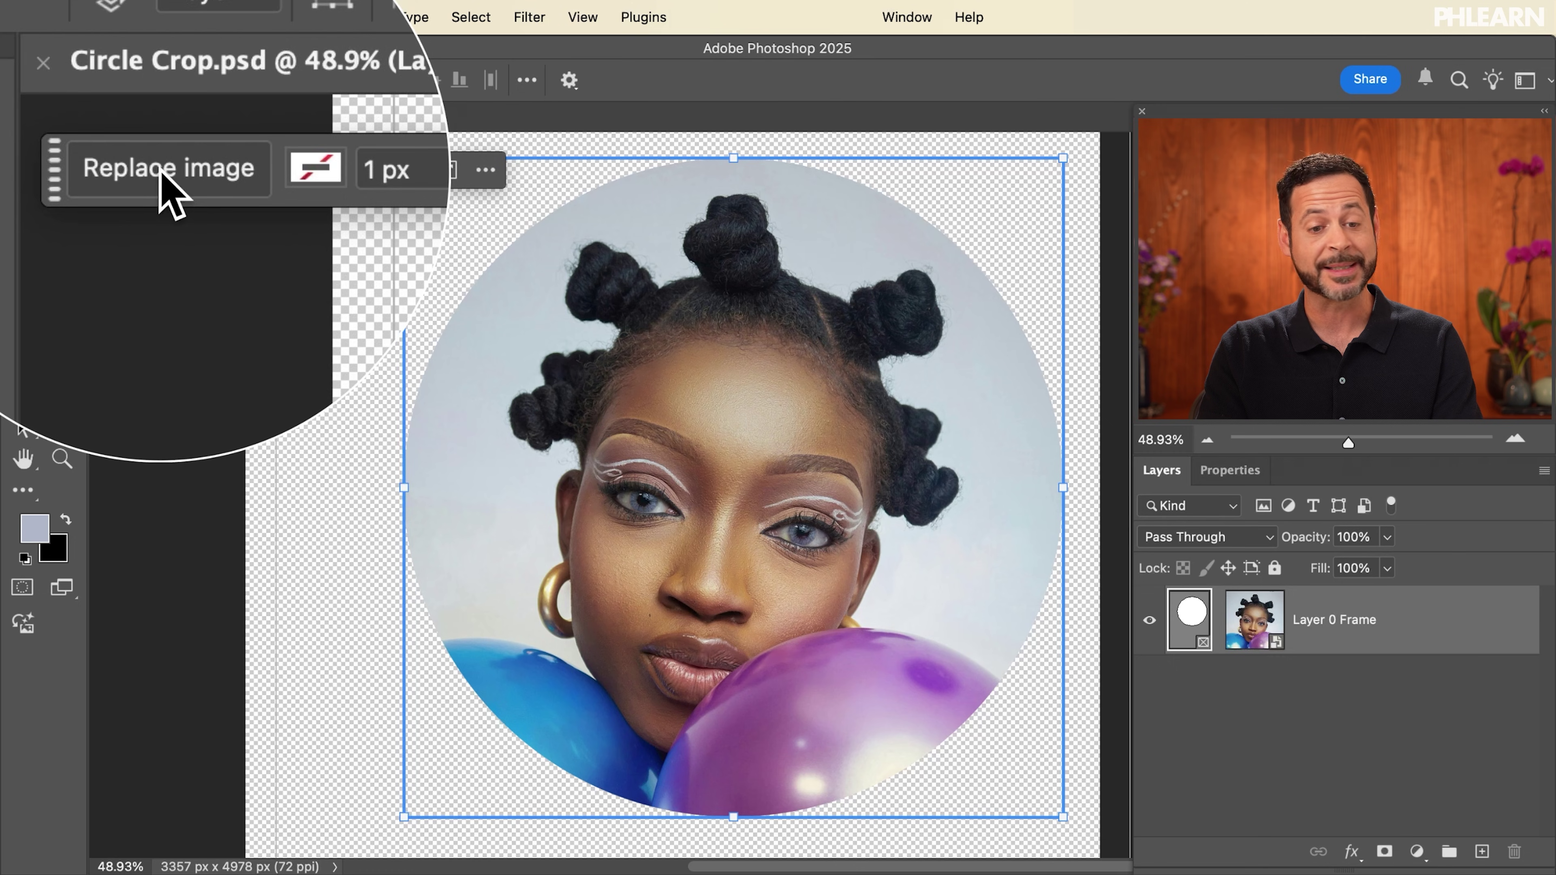
pyautogui.click(233, 176)
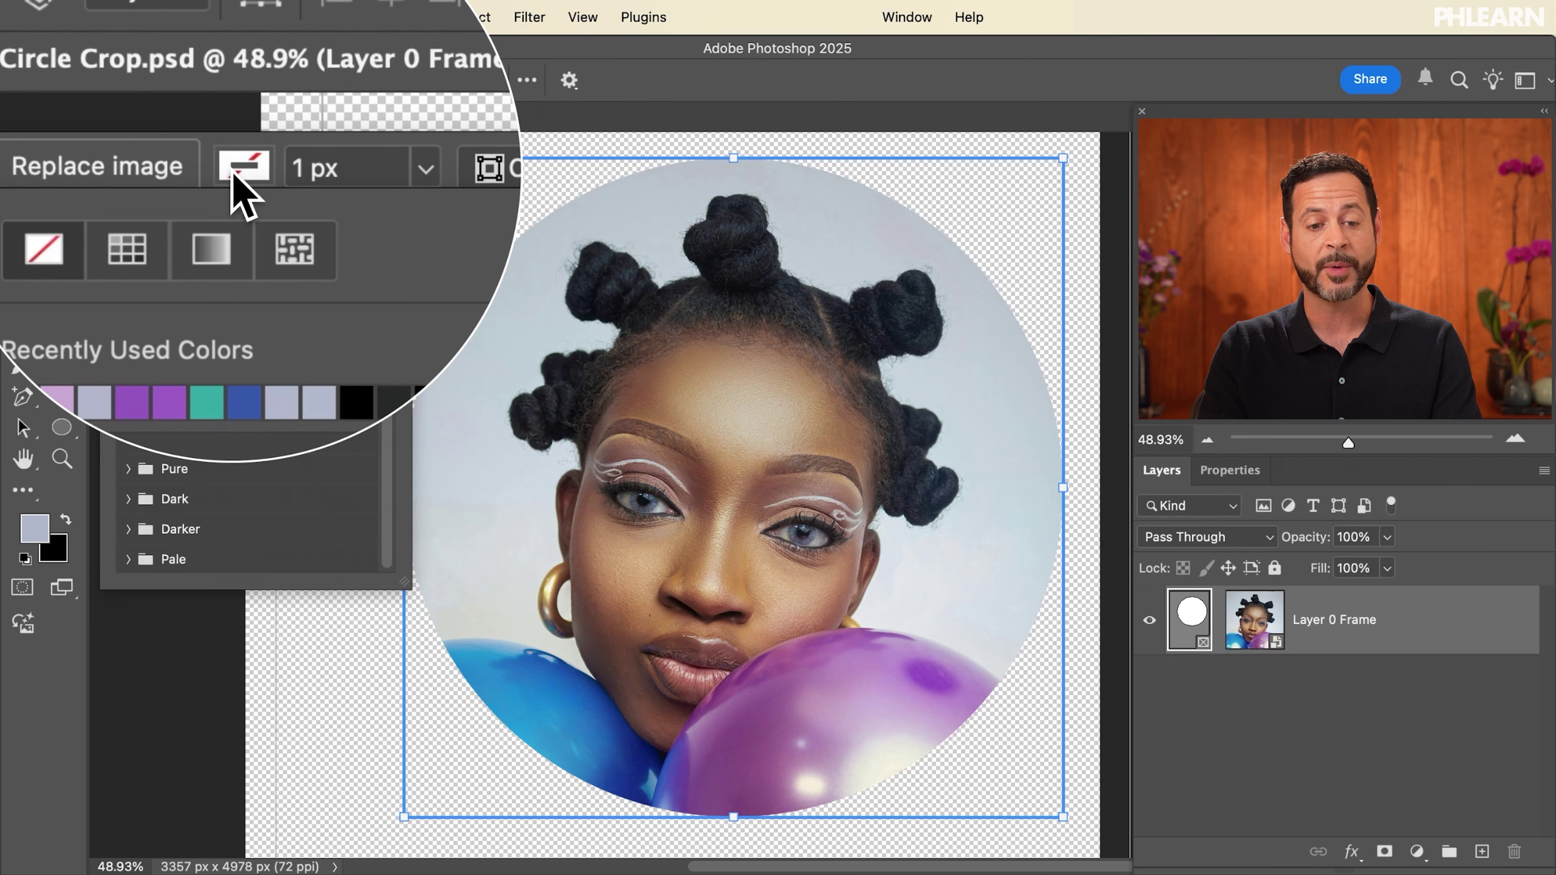
pyautogui.click(384, 211)
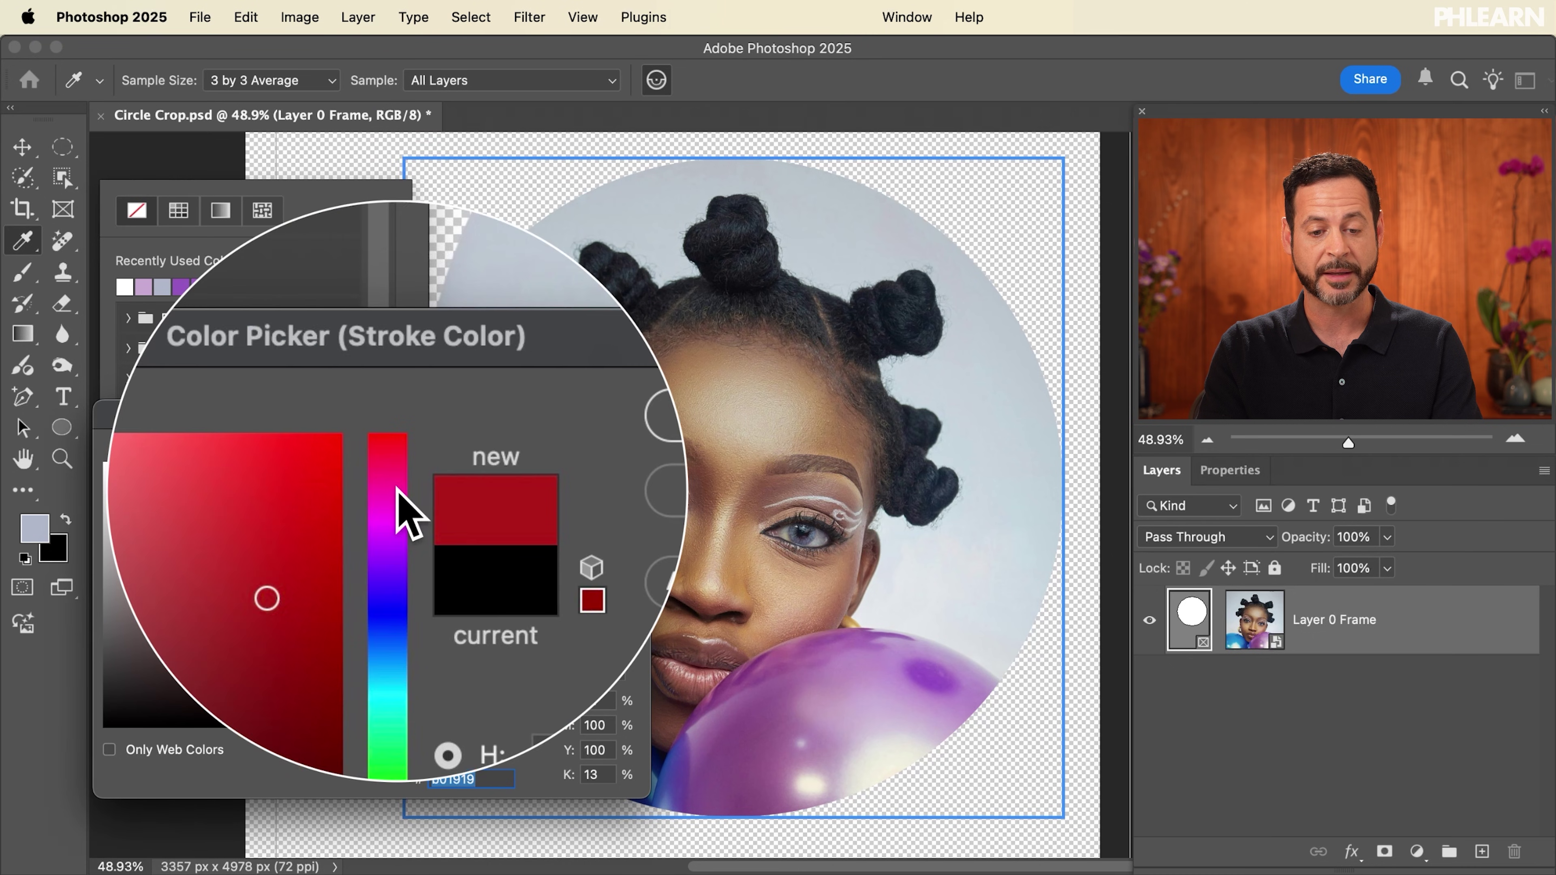
pyautogui.click(838, 672)
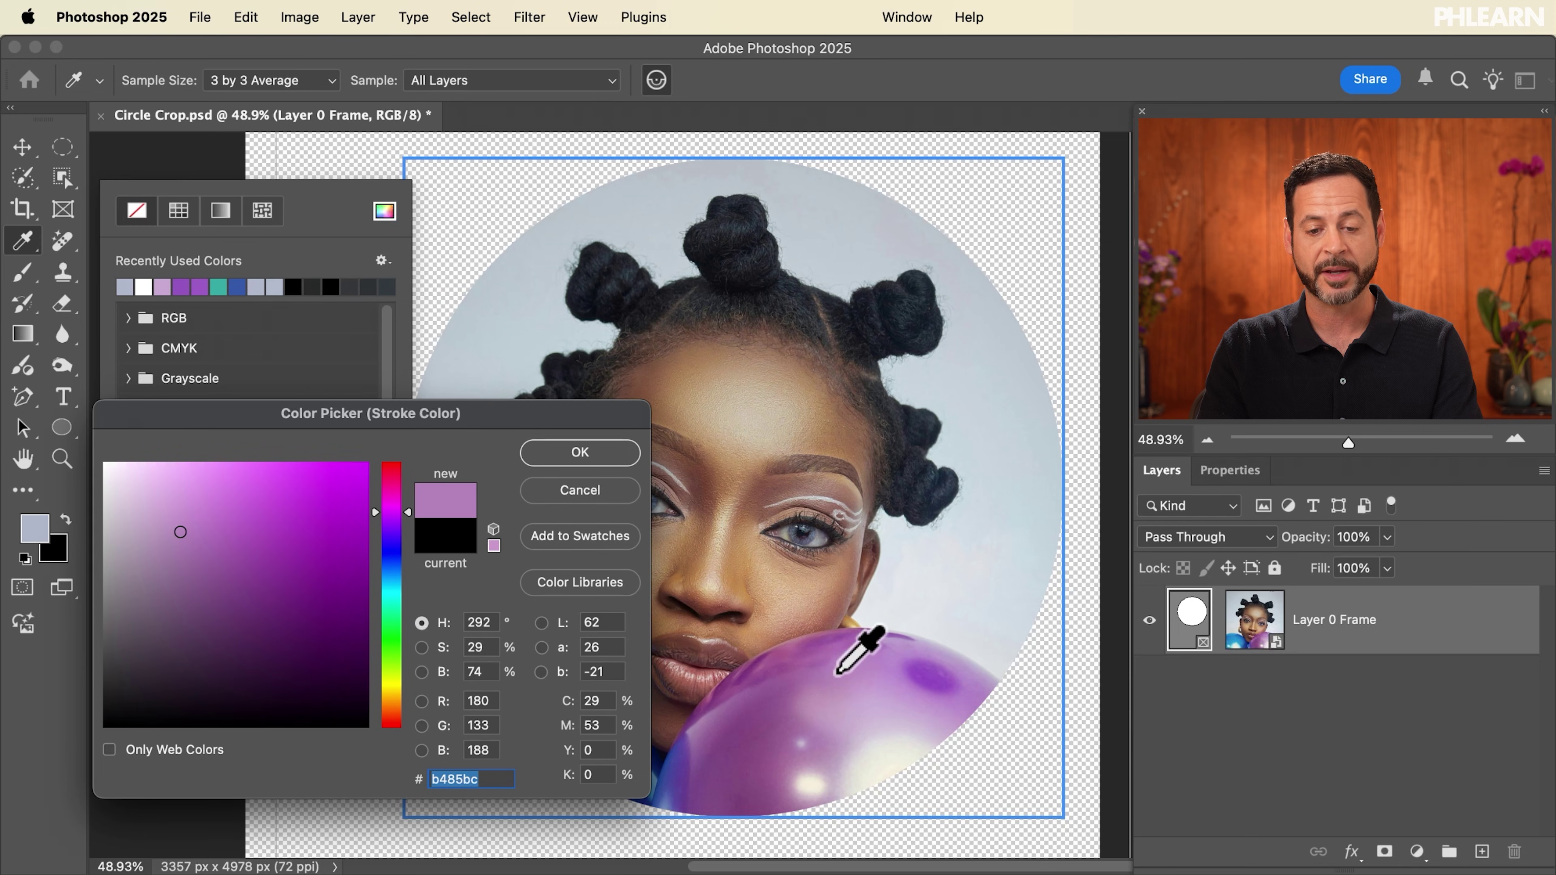
pyautogui.click(594, 453)
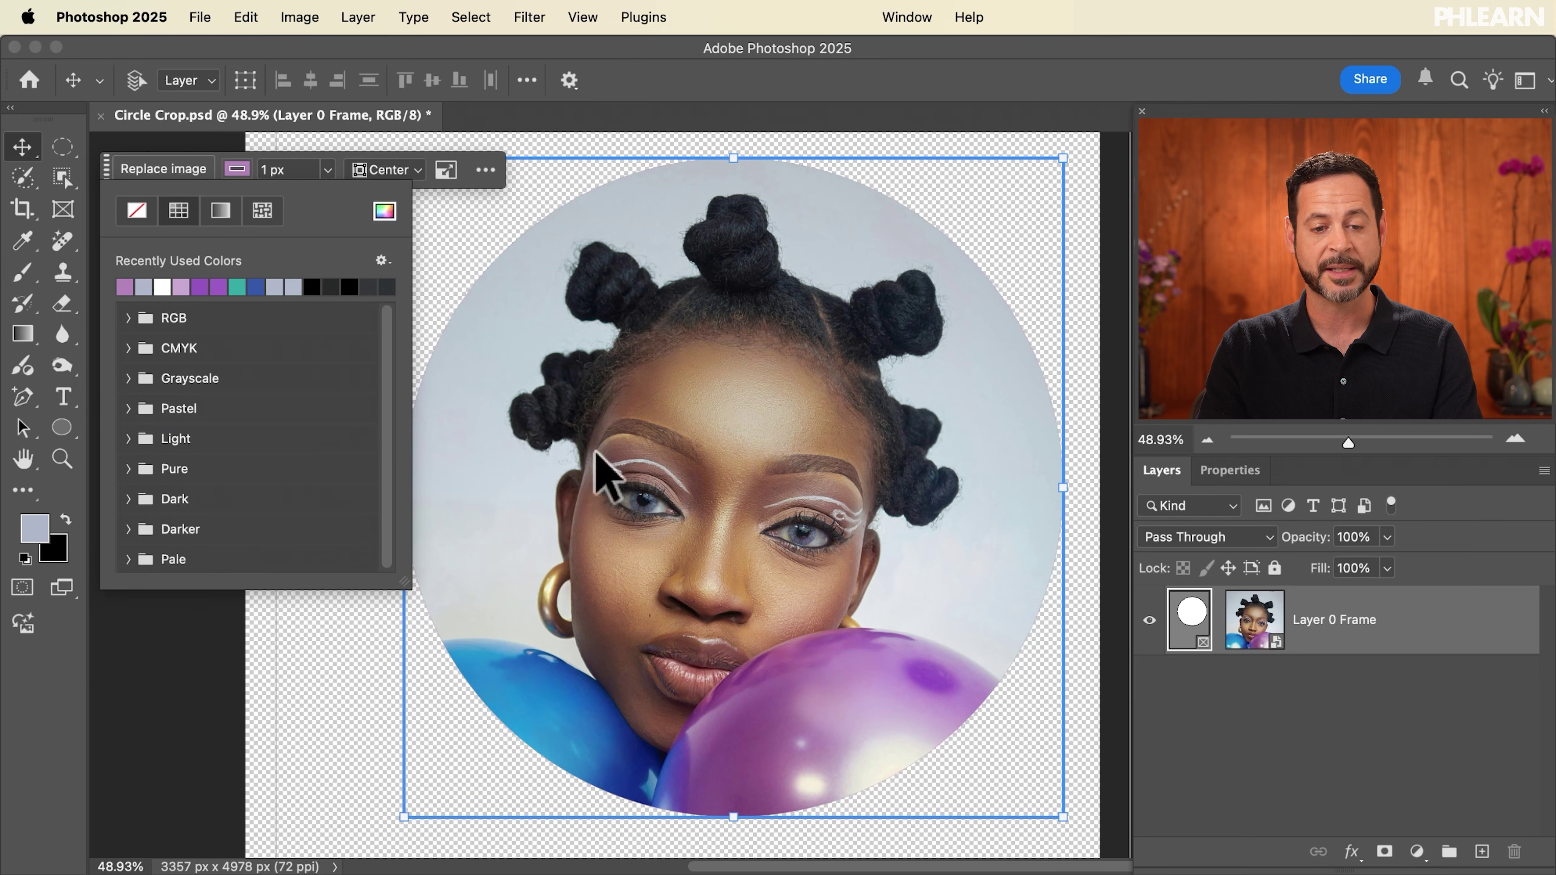
pyautogui.click(329, 170)
# Step: Thicken the frame stroke to about 36 px and align it outside the circle
pyautogui.moveTo(343, 196); pyautogui.dragTo(385, 195)
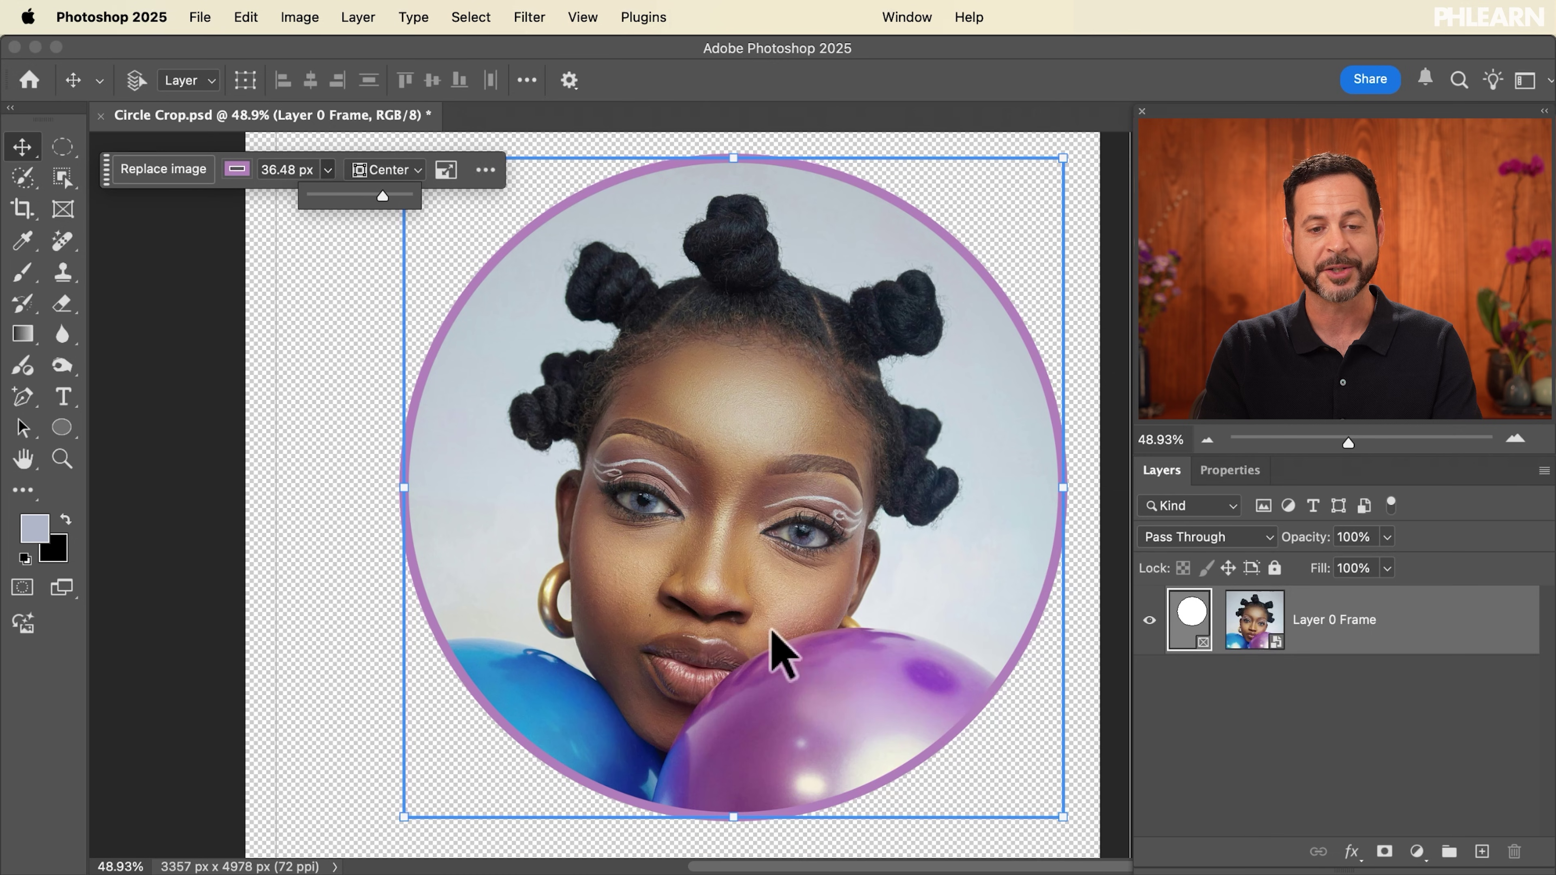
pyautogui.click(419, 172)
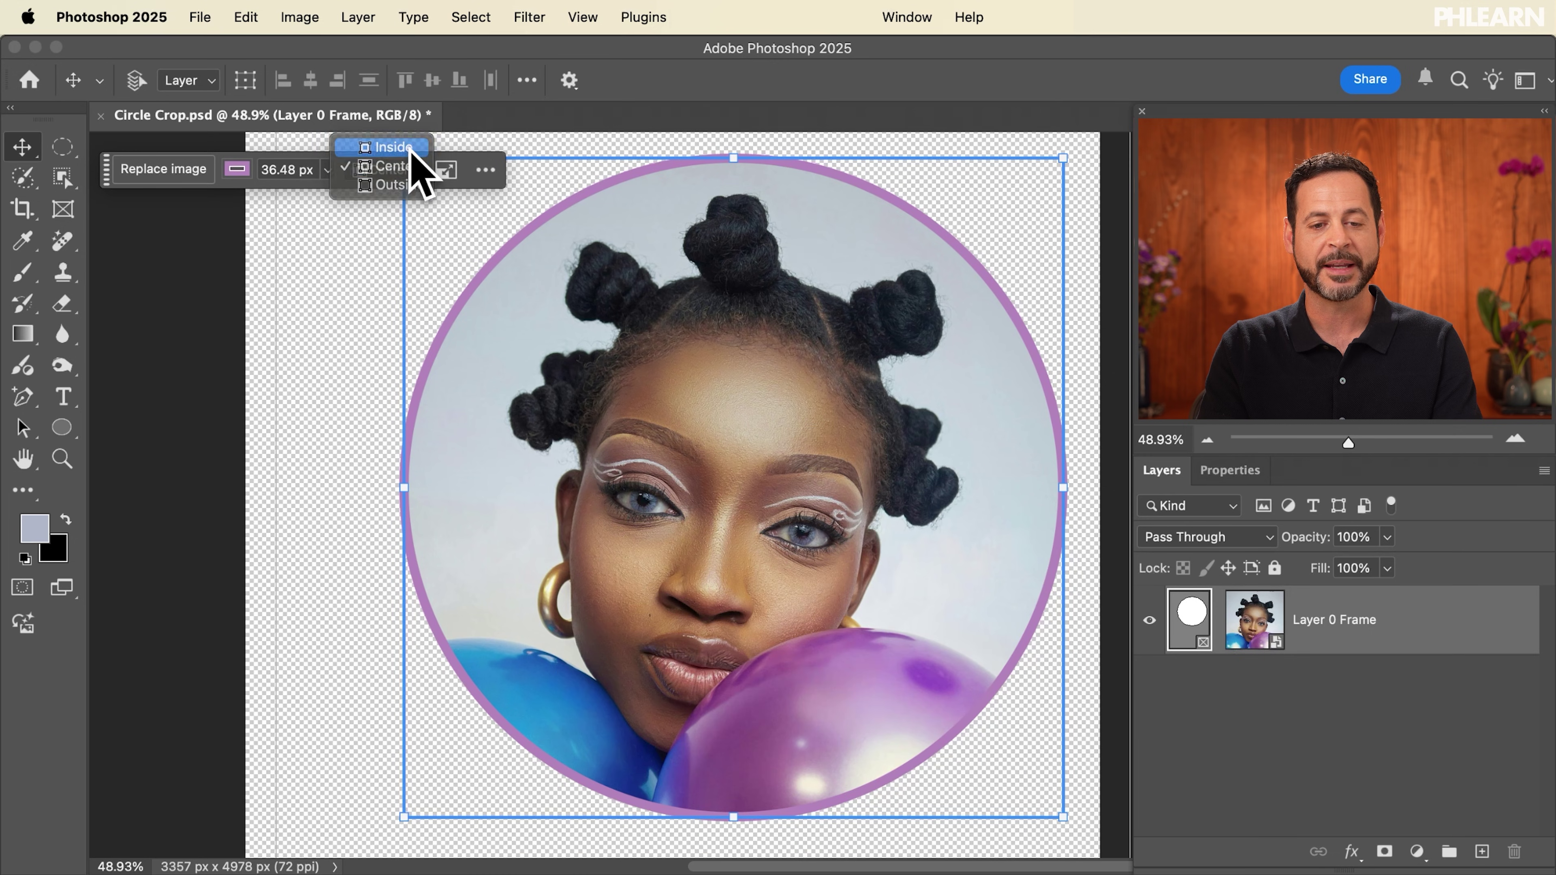
pyautogui.click(393, 147)
pyautogui.click(404, 184)
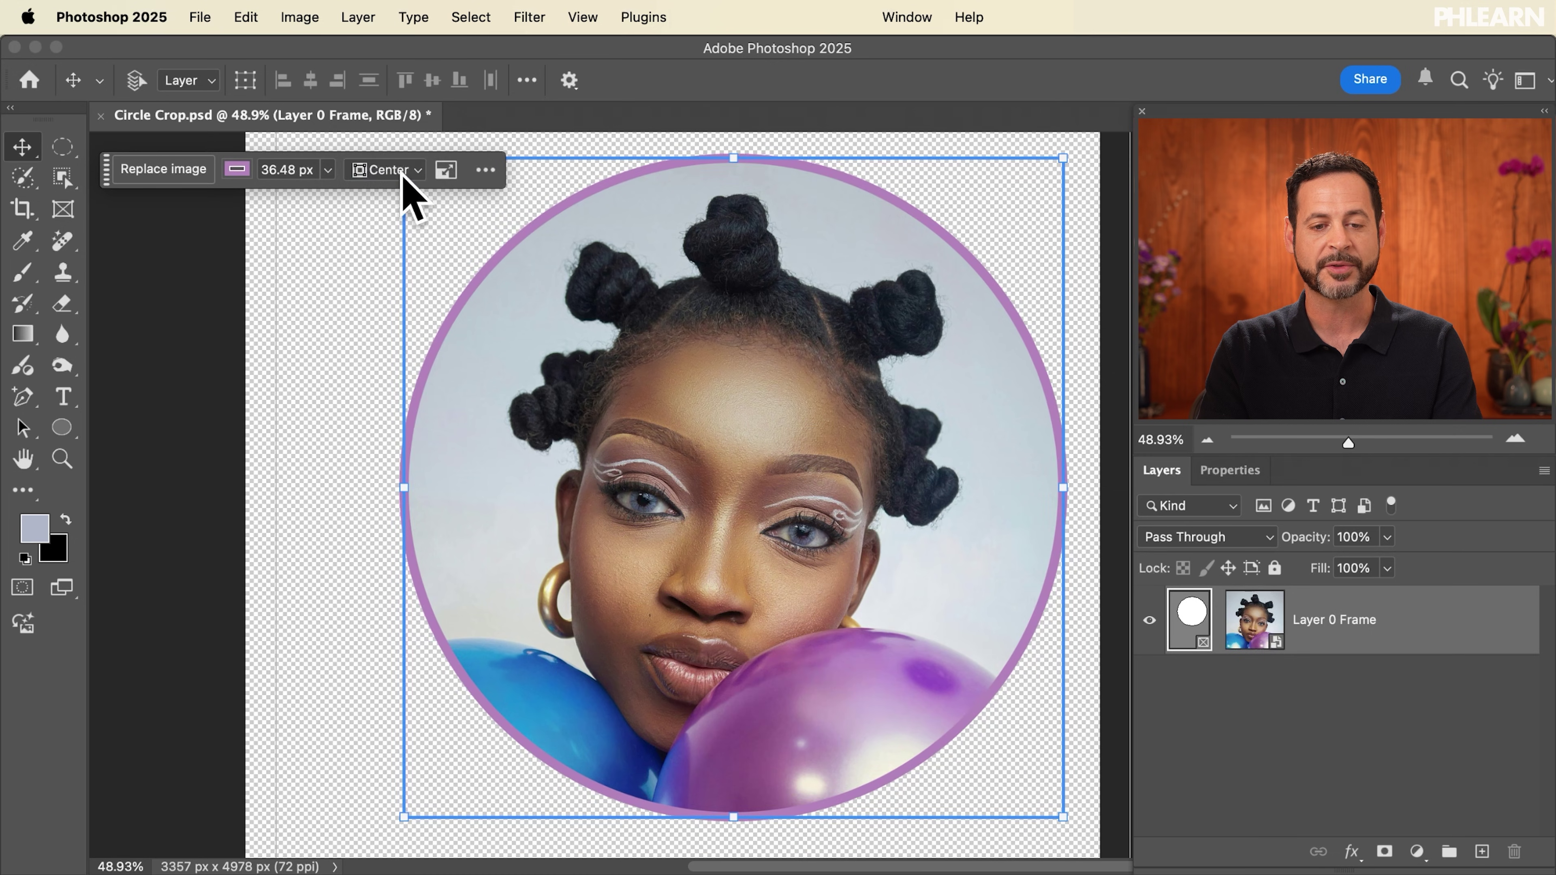
pyautogui.click(403, 176)
pyautogui.click(400, 184)
# Step: Change the stroke colour from purple to white
pyautogui.click(239, 171)
pyautogui.click(161, 286)
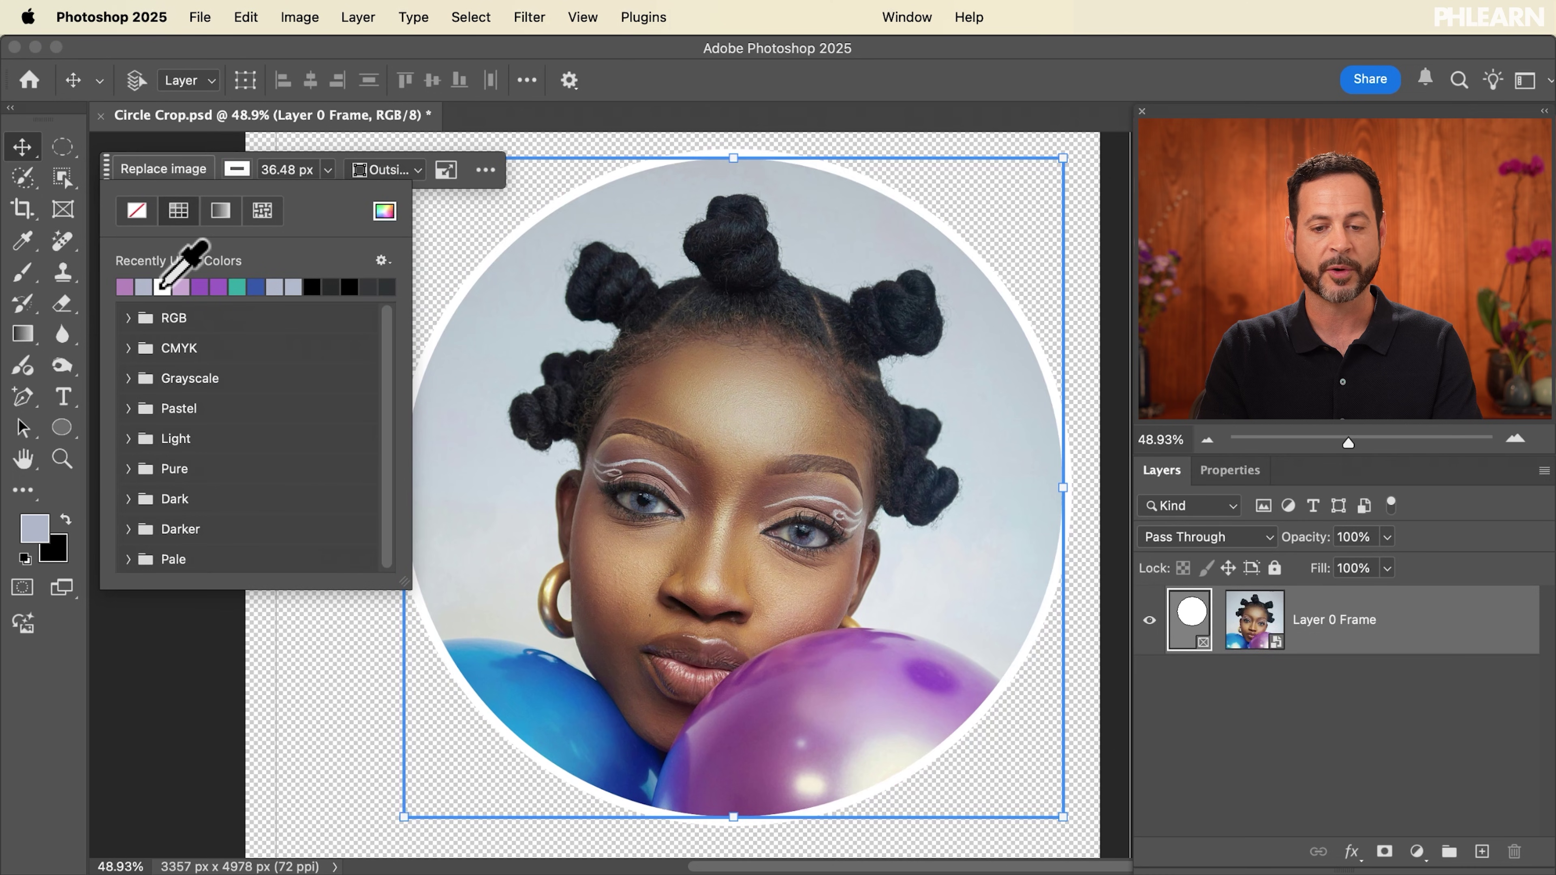
pyautogui.click(282, 166)
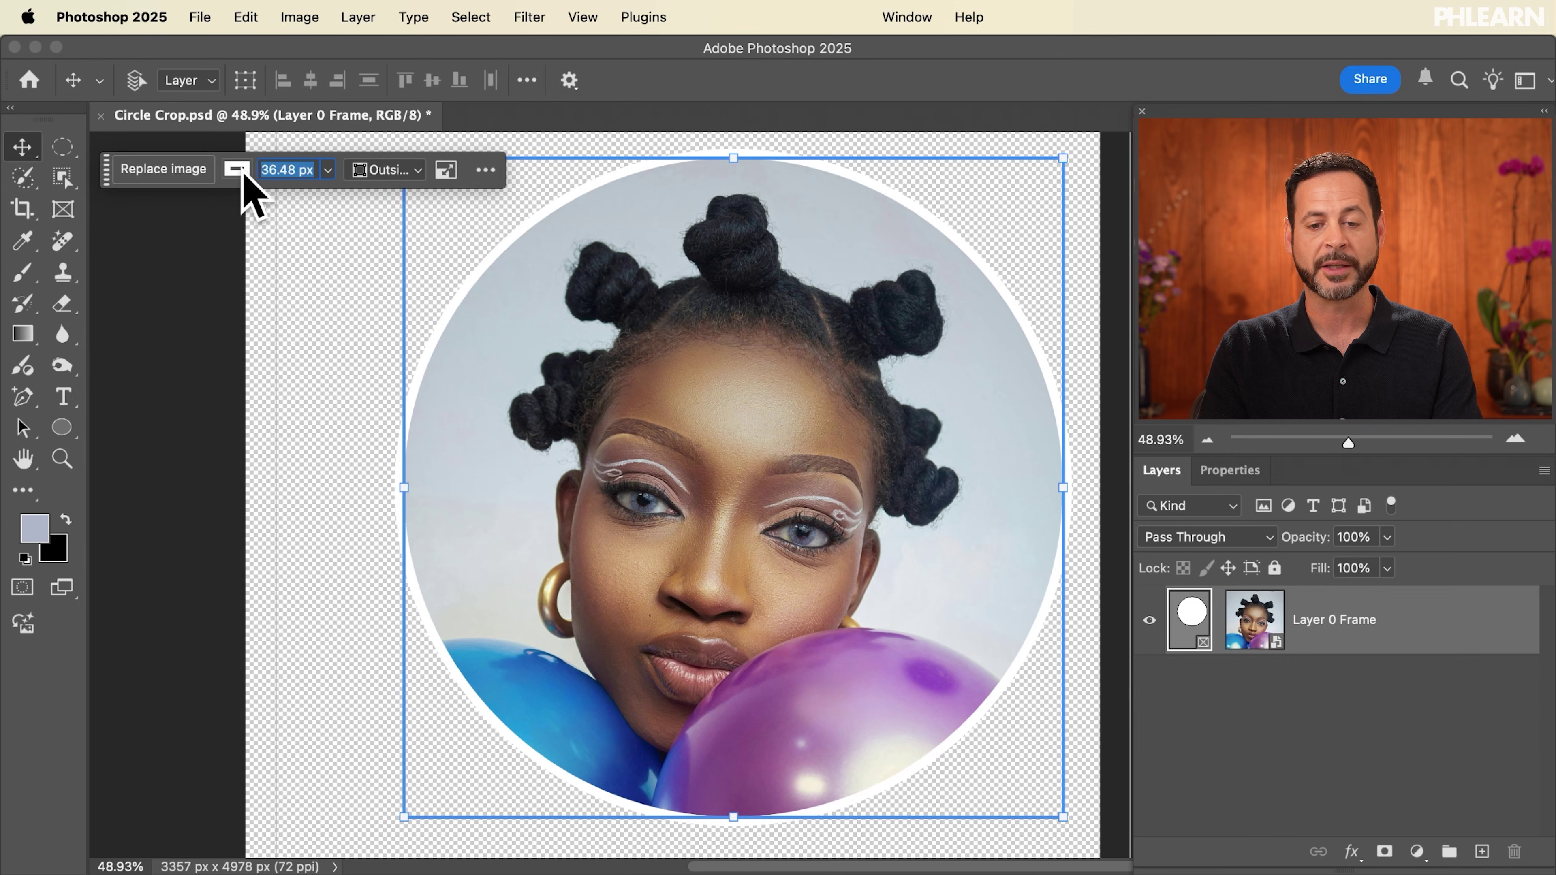
pyautogui.click(239, 172)
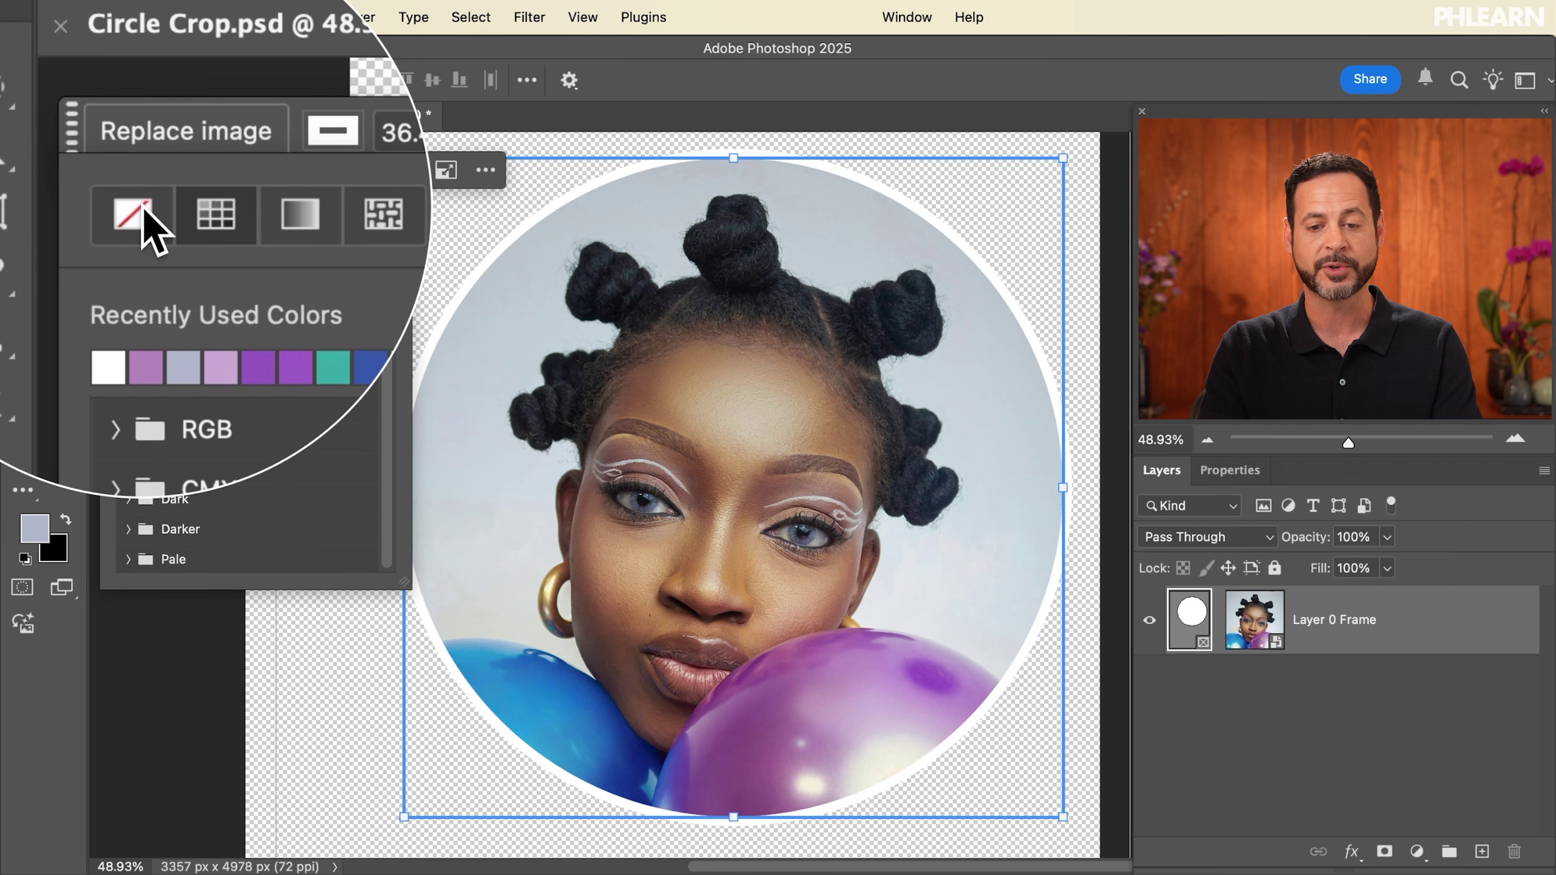
pyautogui.click(133, 215)
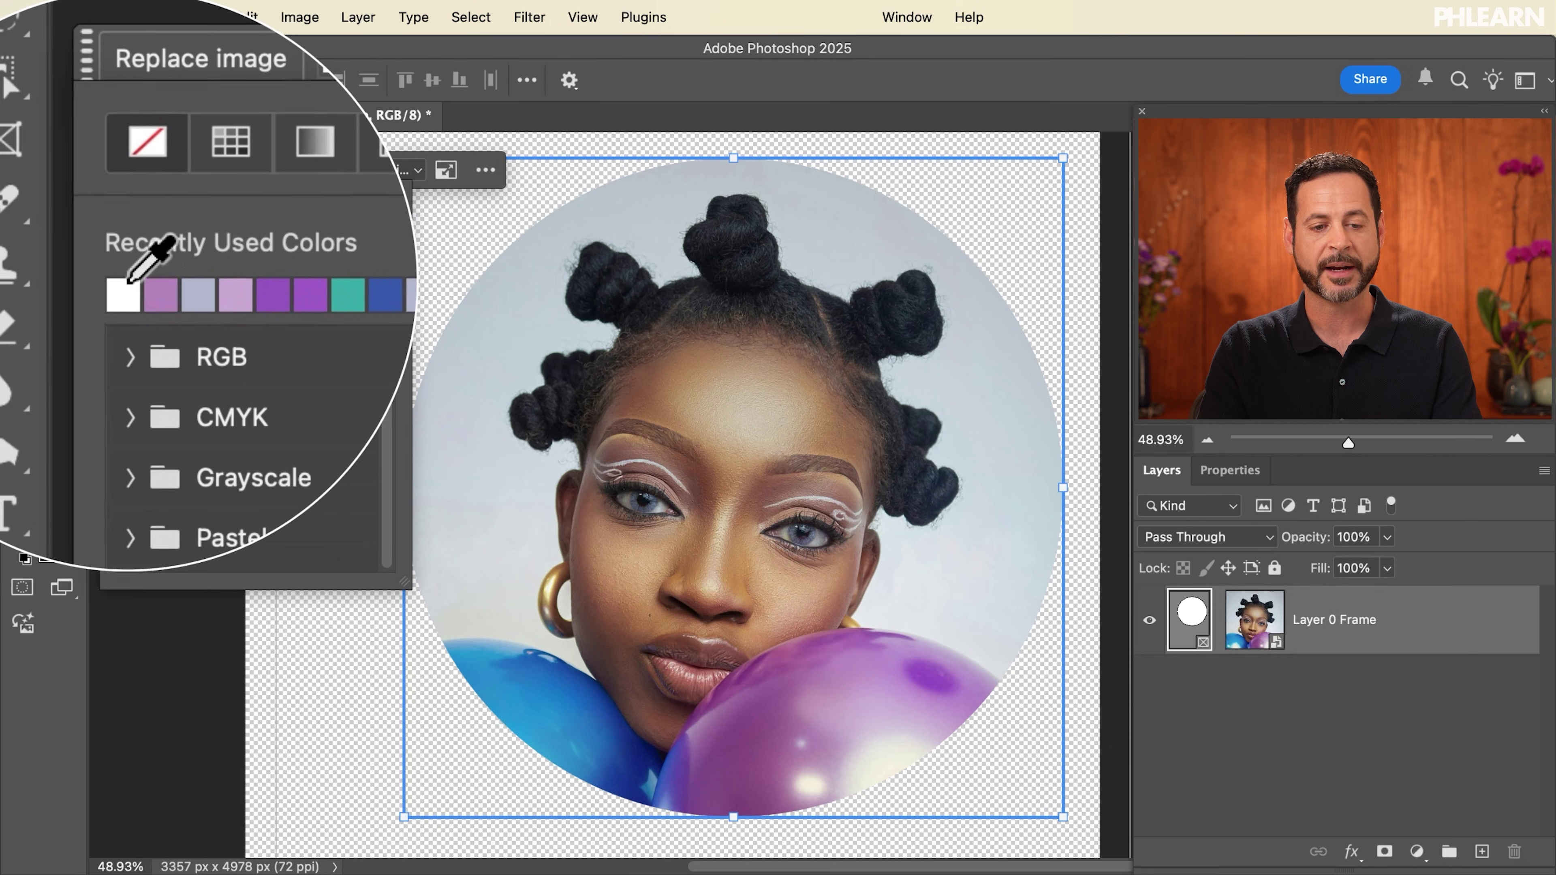
pyautogui.click(126, 285)
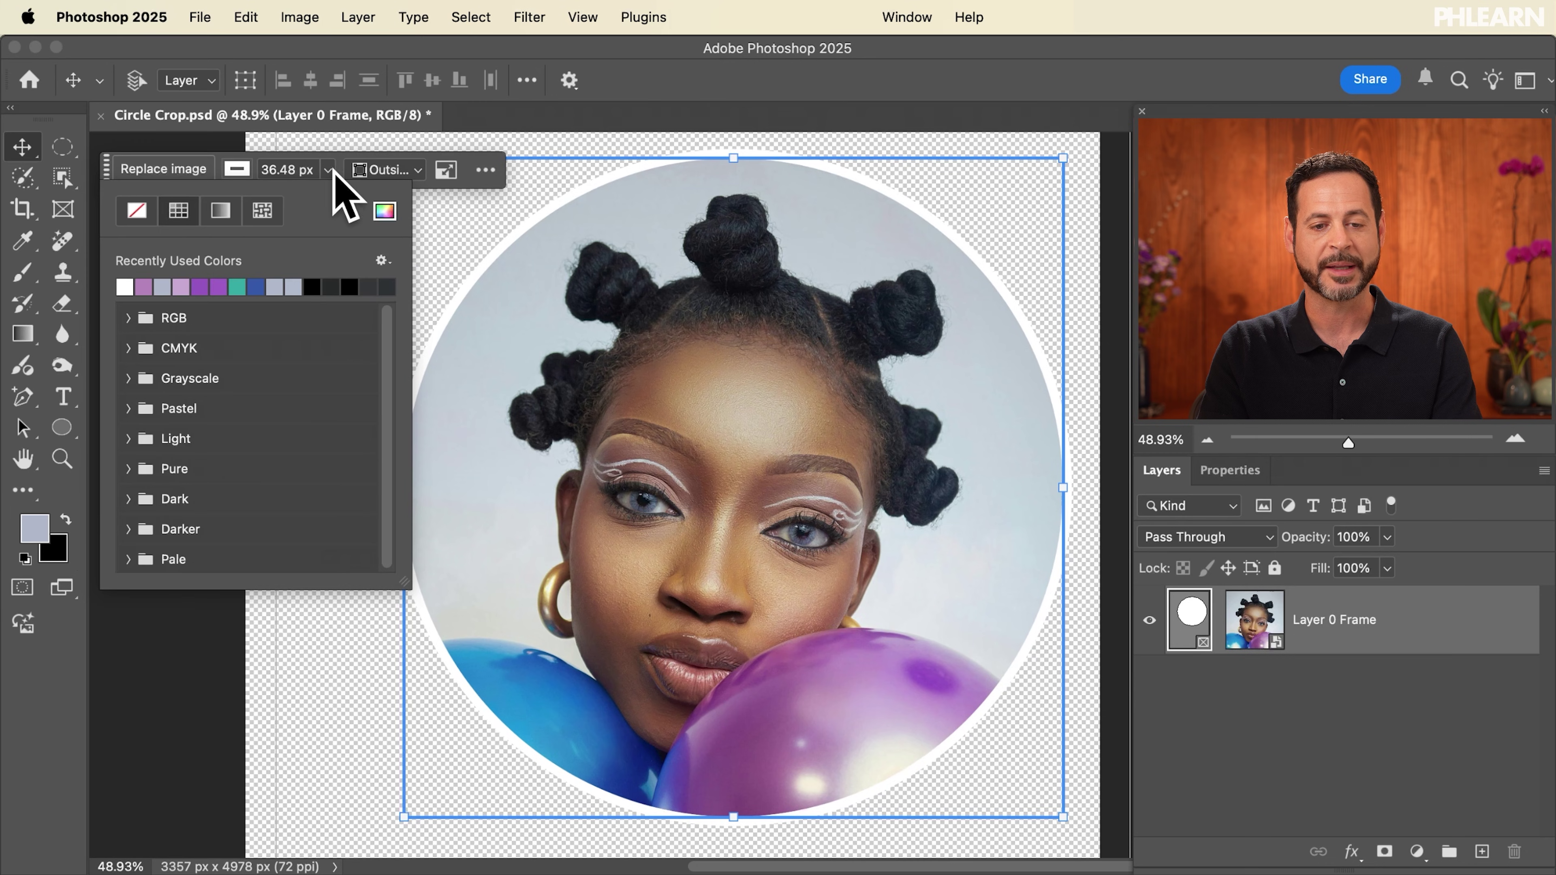
pyautogui.click(340, 173)
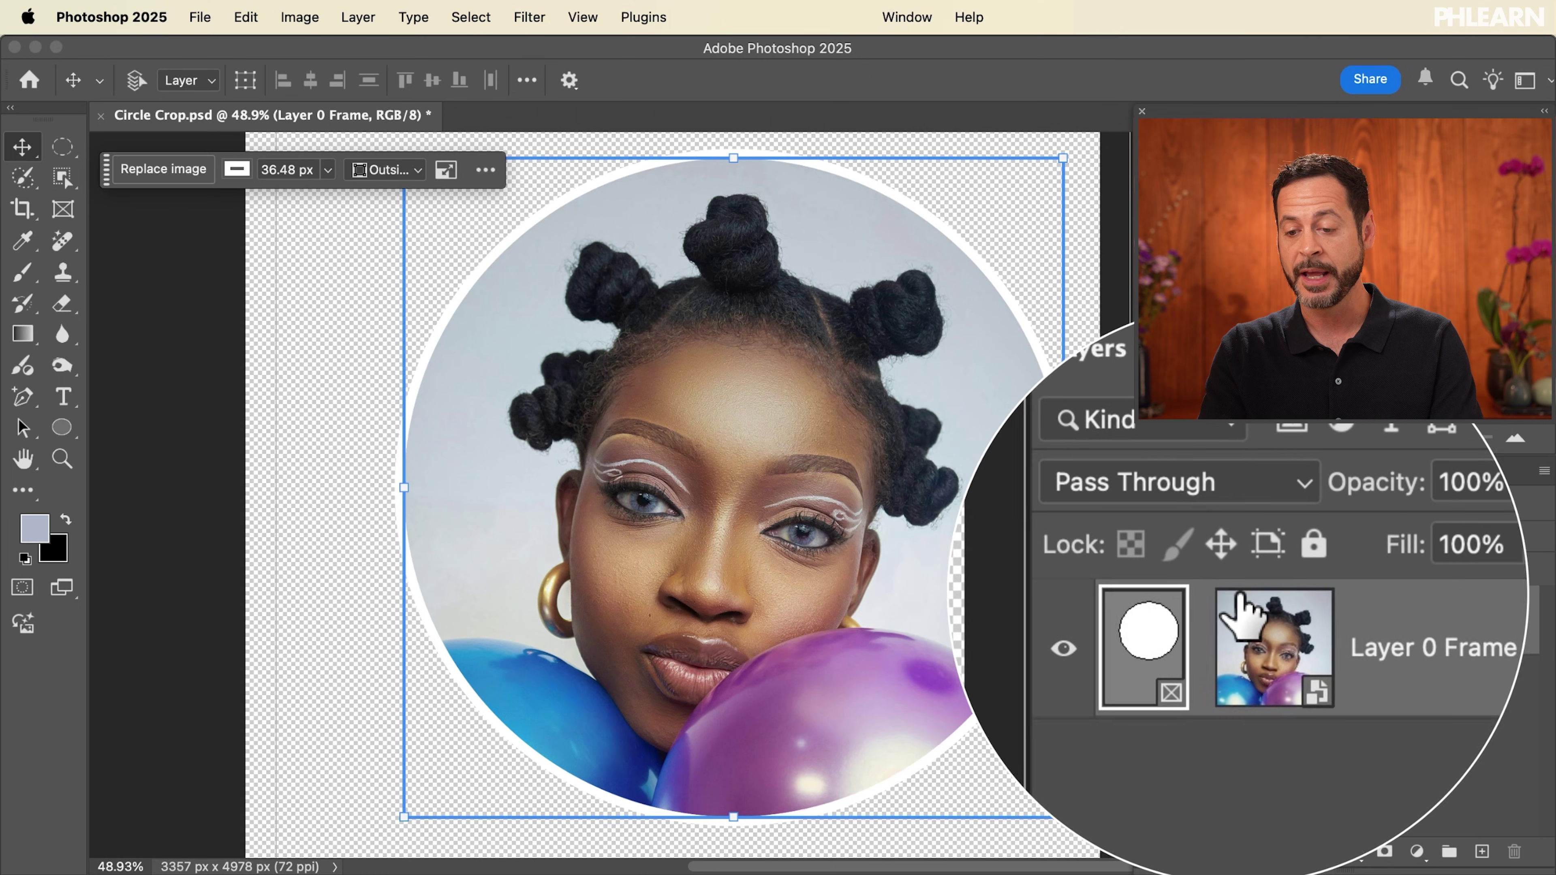
pyautogui.click(1246, 594)
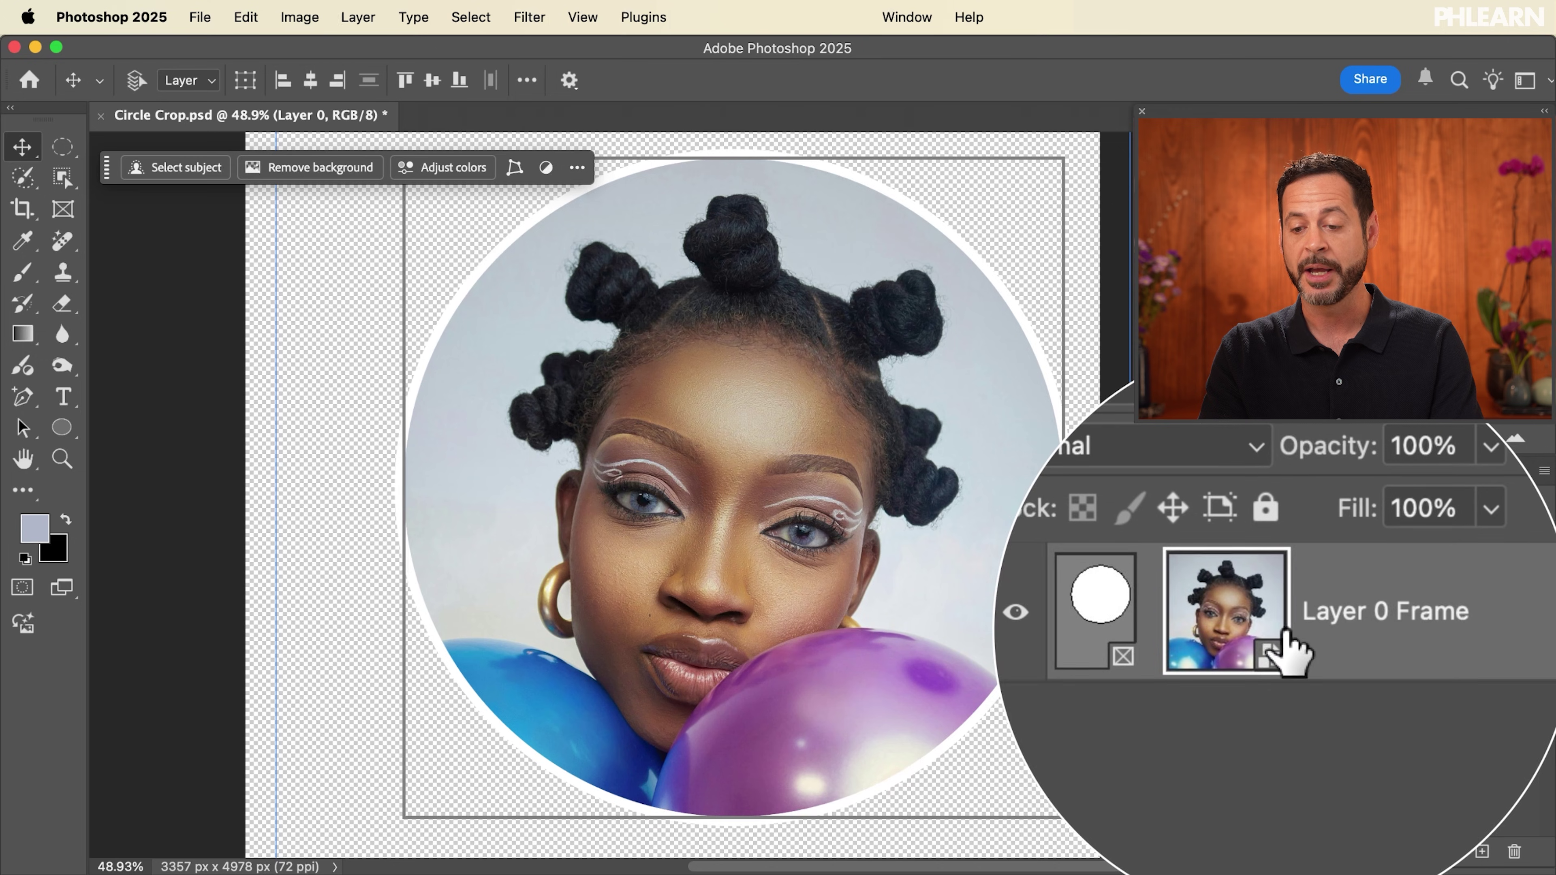
pyautogui.click(1194, 618)
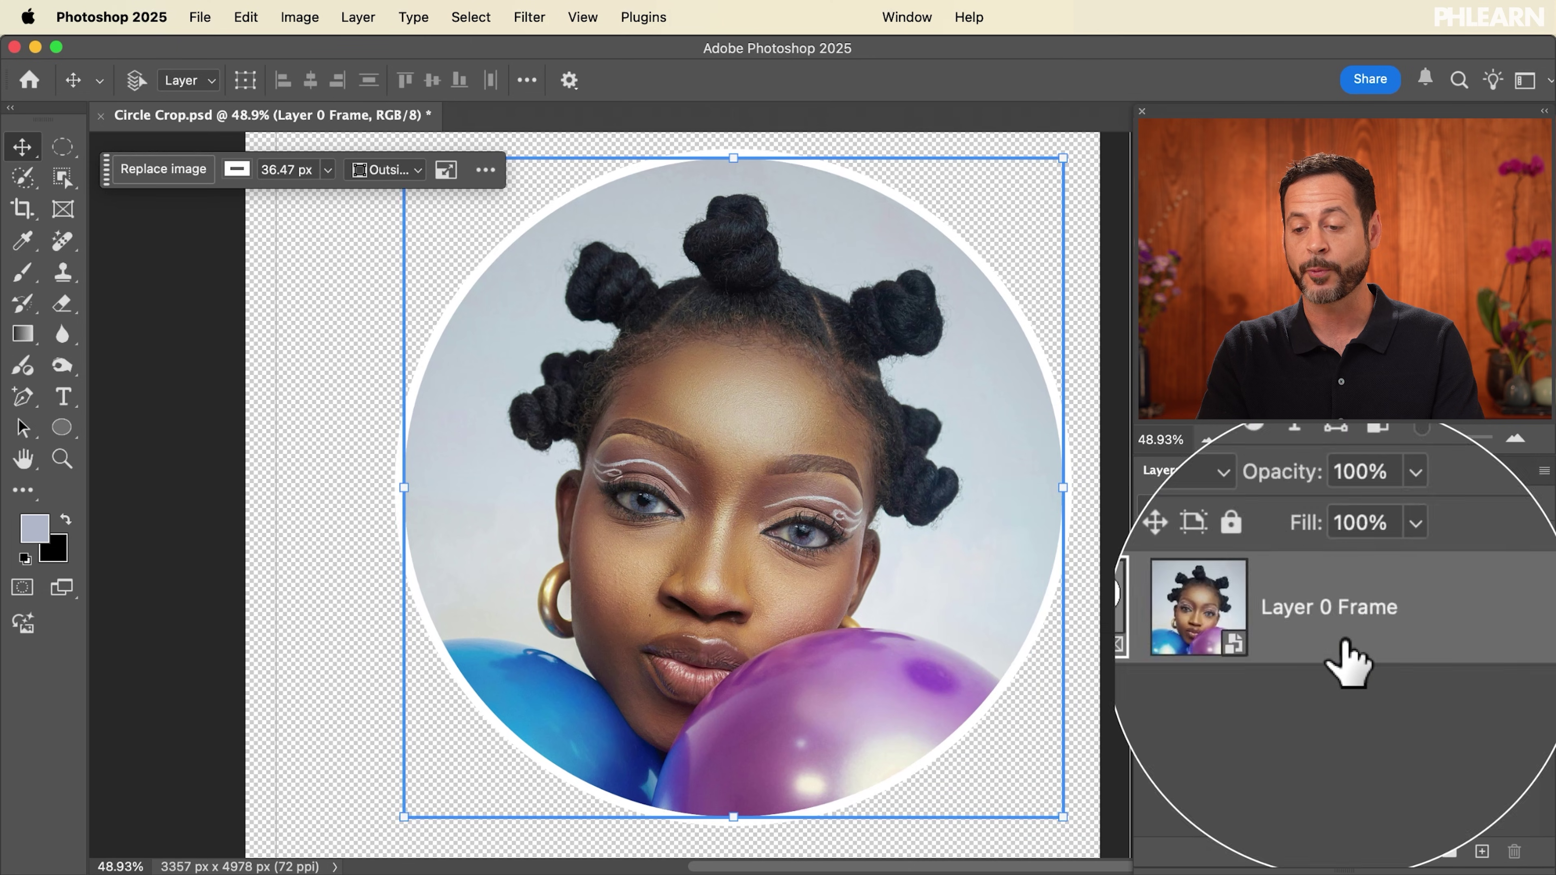
pyautogui.rightClick(1346, 640)
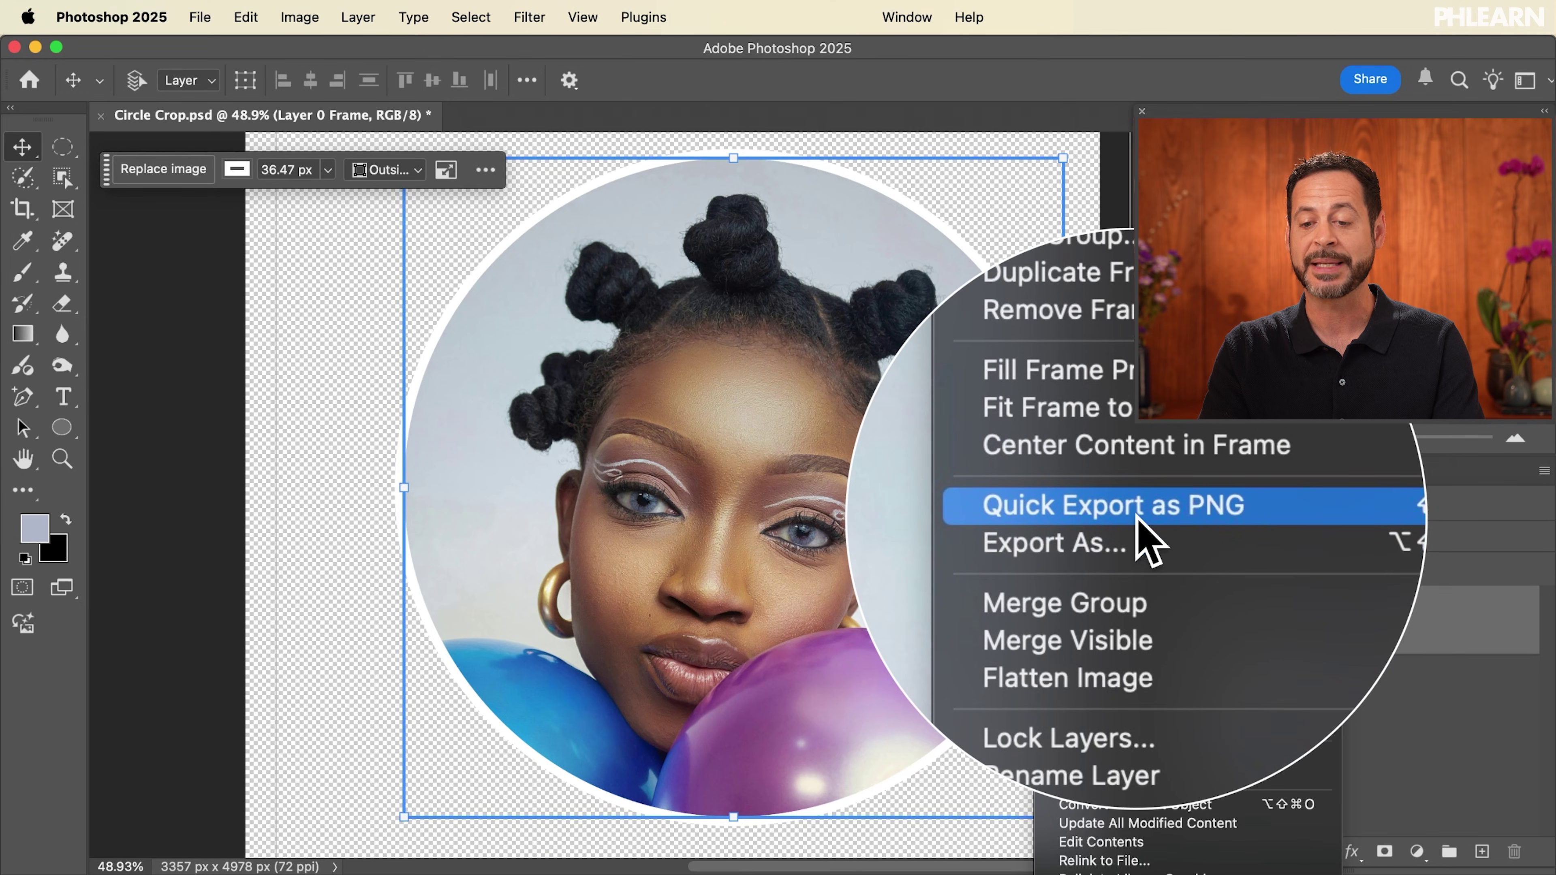
# Step: Quick-export the frame layer as Circle.png into the Export folder and check it in Finder
pyautogui.click(1137, 659)
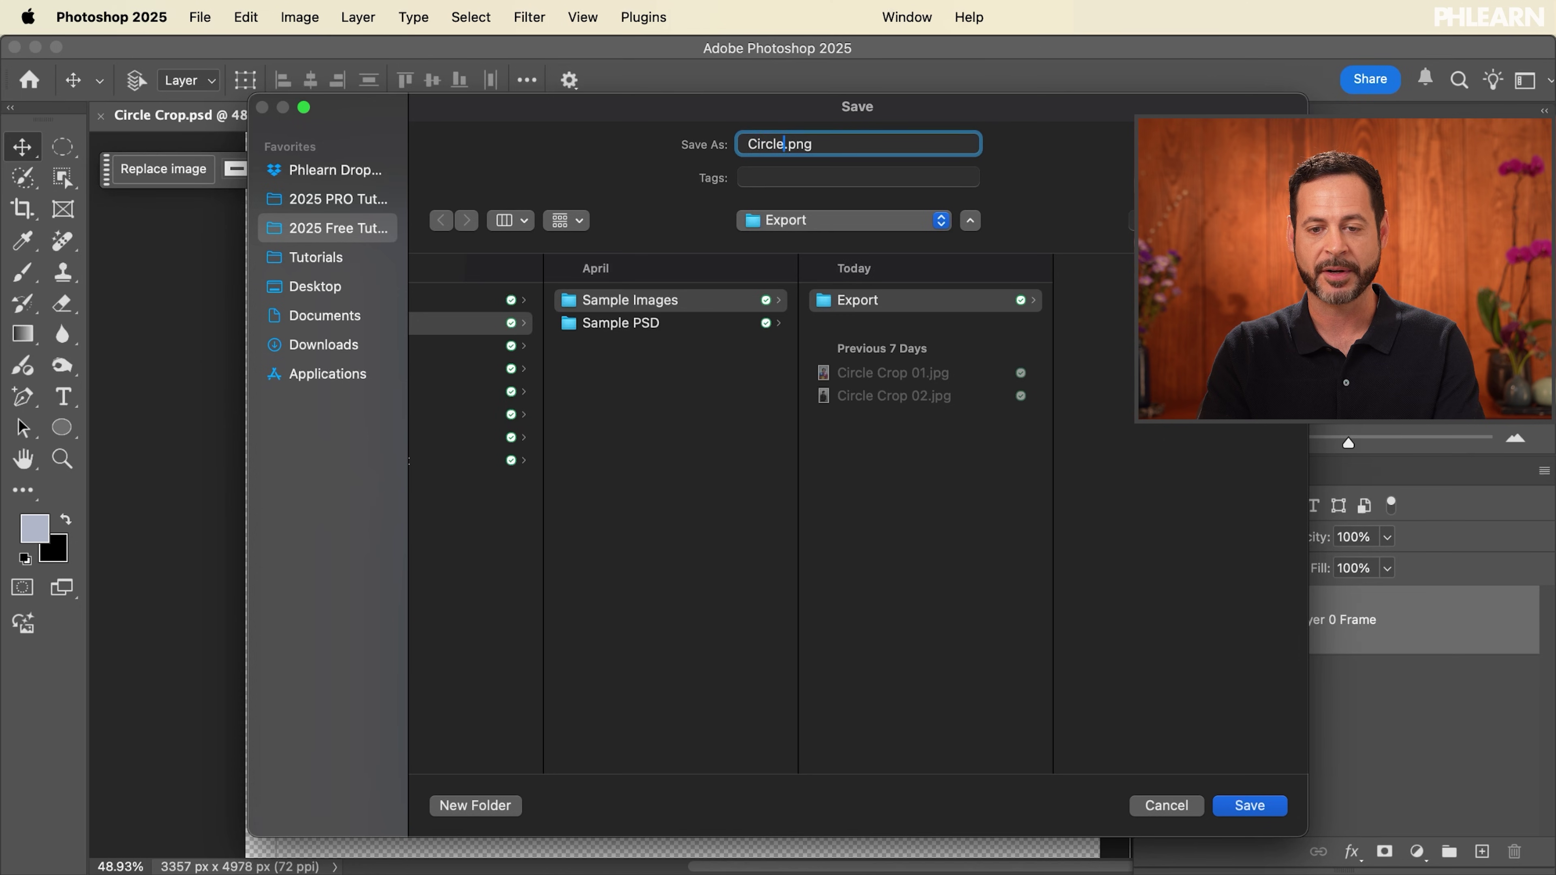
pyautogui.click(1255, 810)
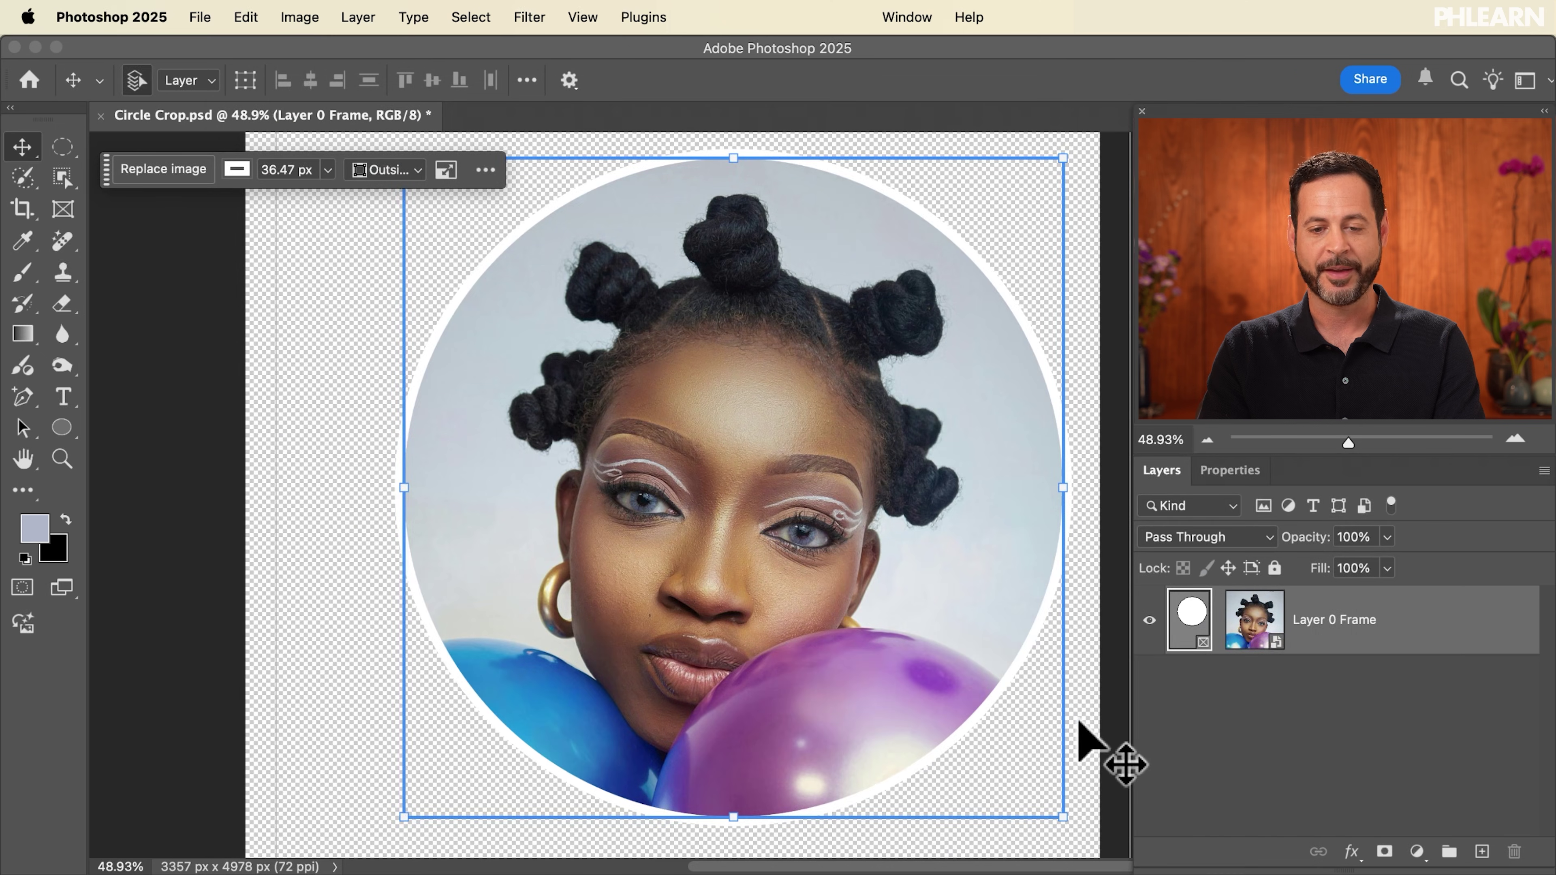
pyautogui.press('super+Tab')
pyautogui.click(312, 507)
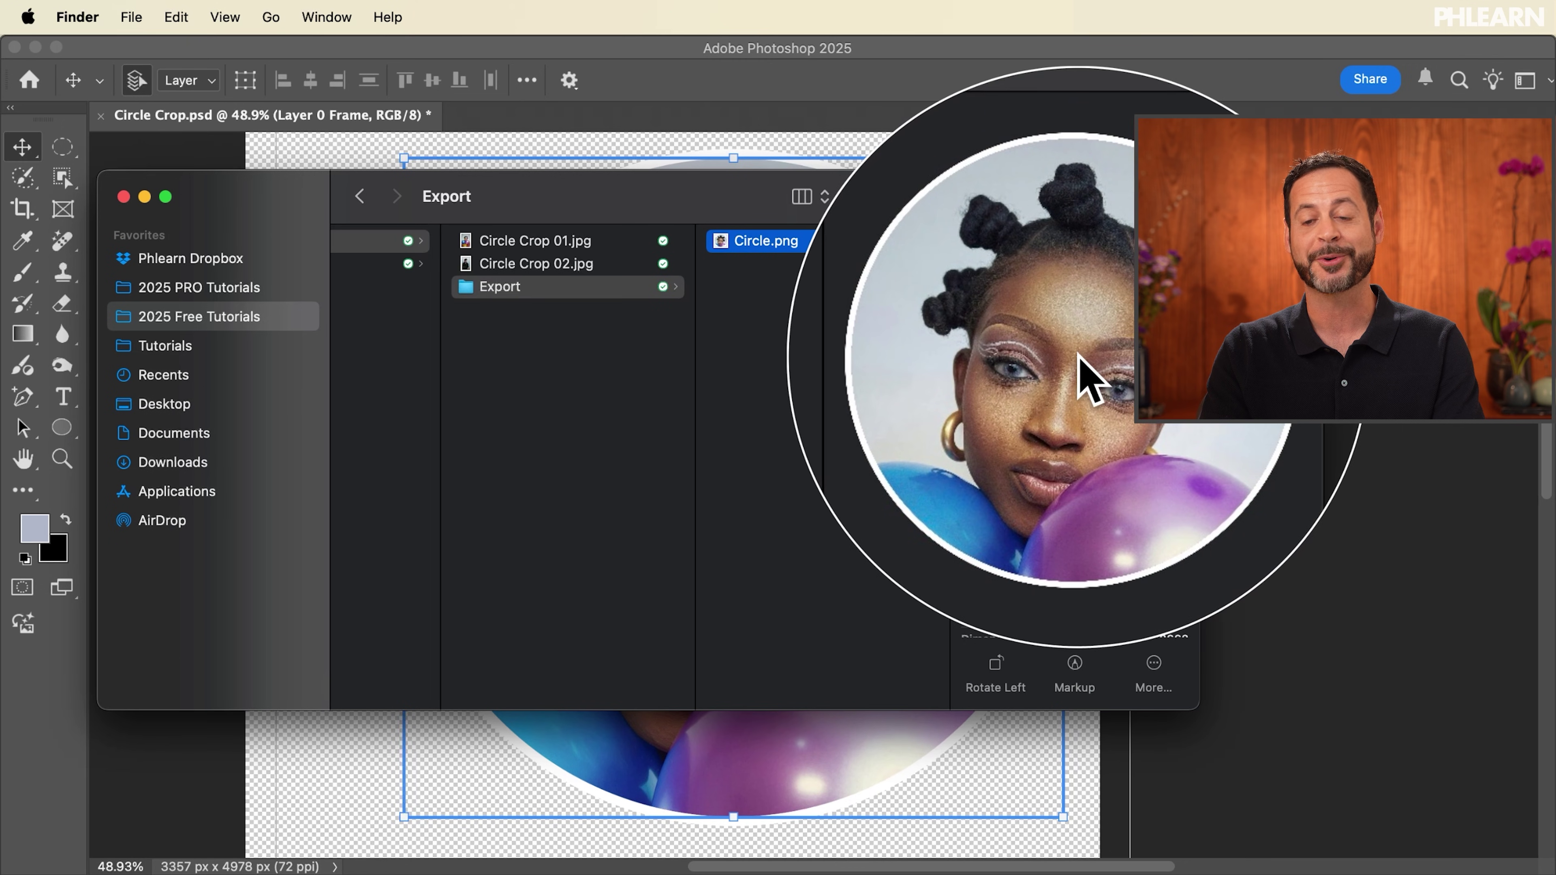
pyautogui.click(895, 126)
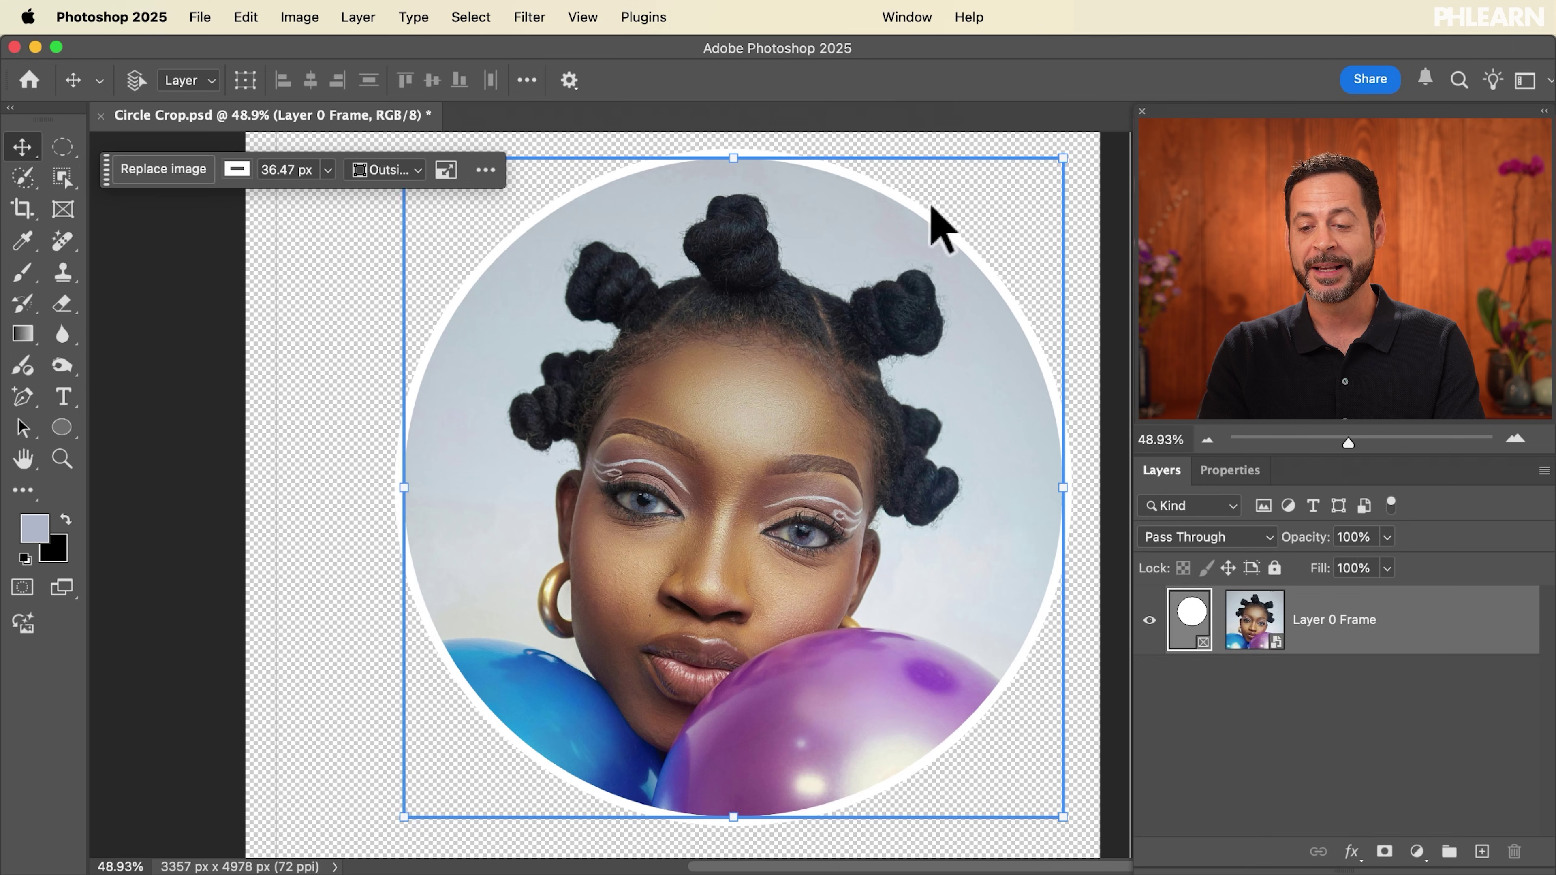
pyautogui.moveTo(1185, 606); pyautogui.dragTo(1187, 610)
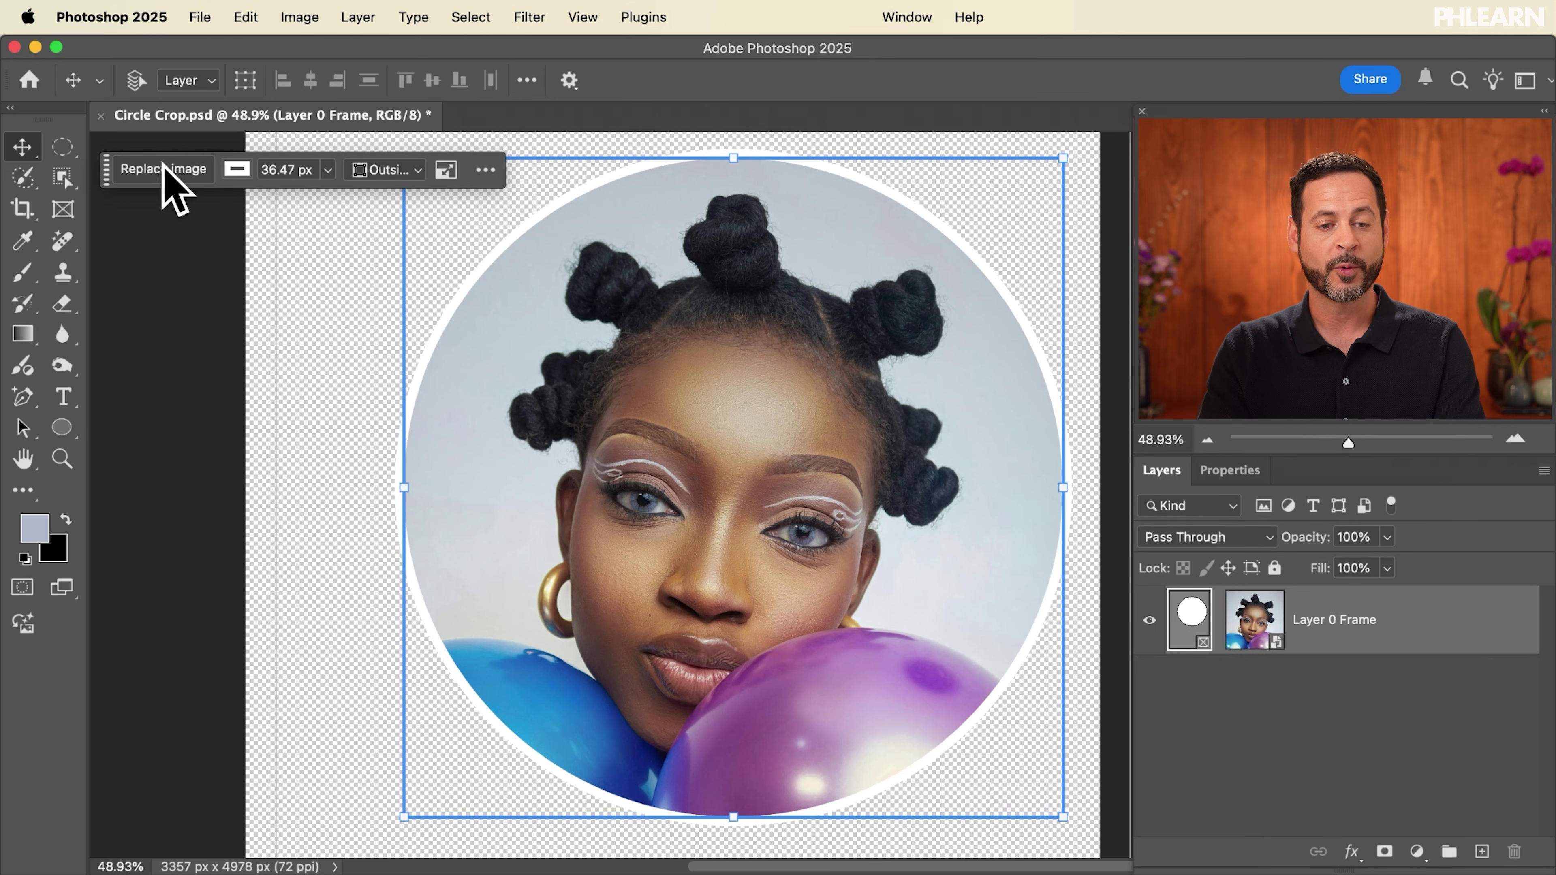
# Step: Replace the framed photo with Circle Crop 02.jpg
pyautogui.click(169, 167)
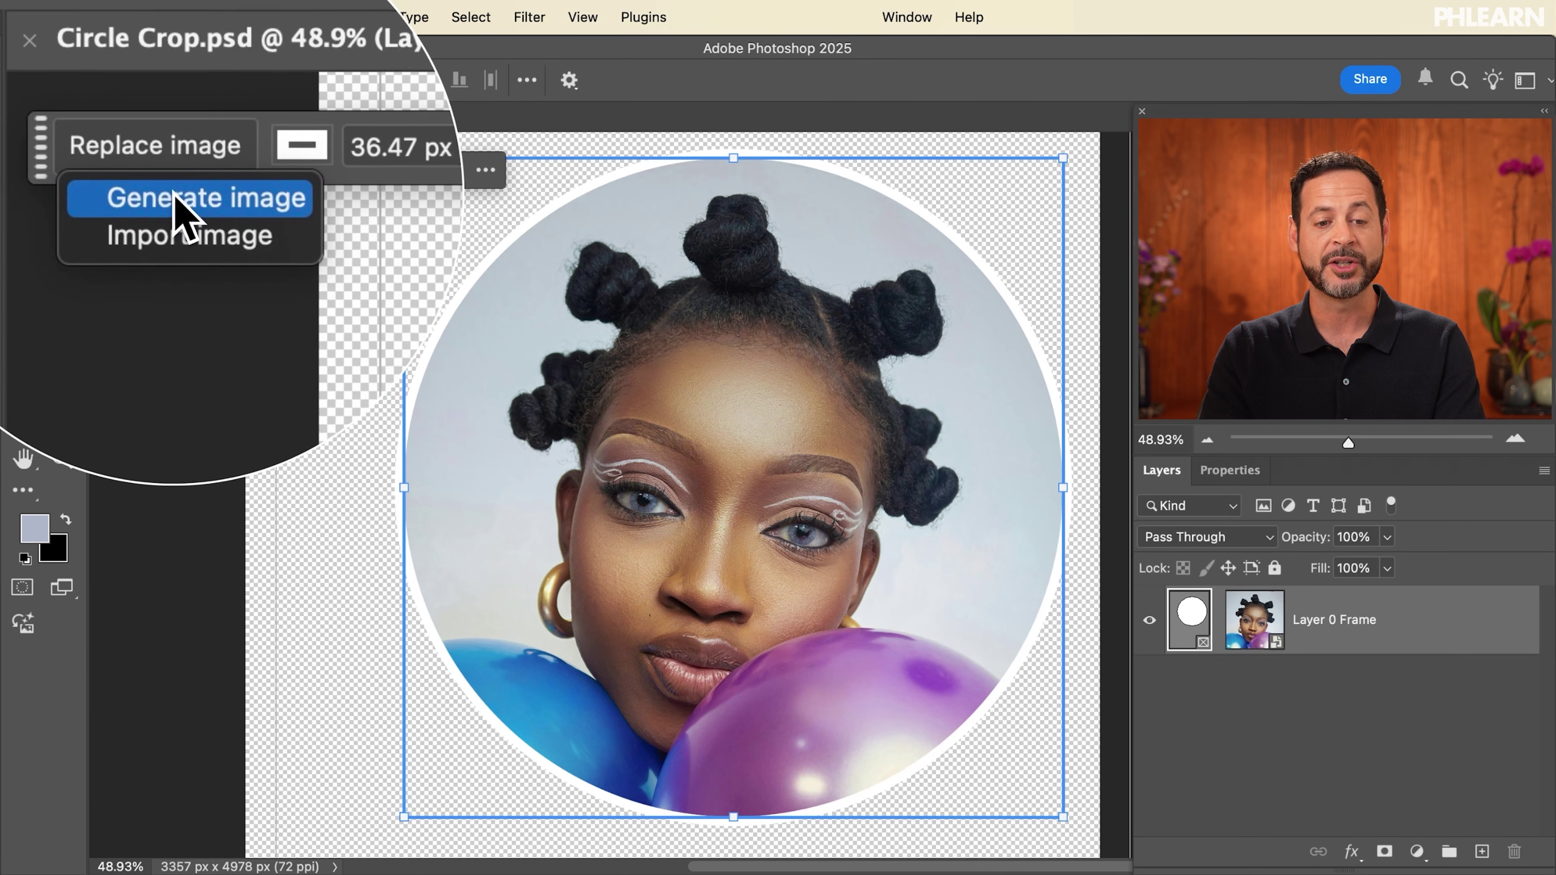
pyautogui.click(178, 211)
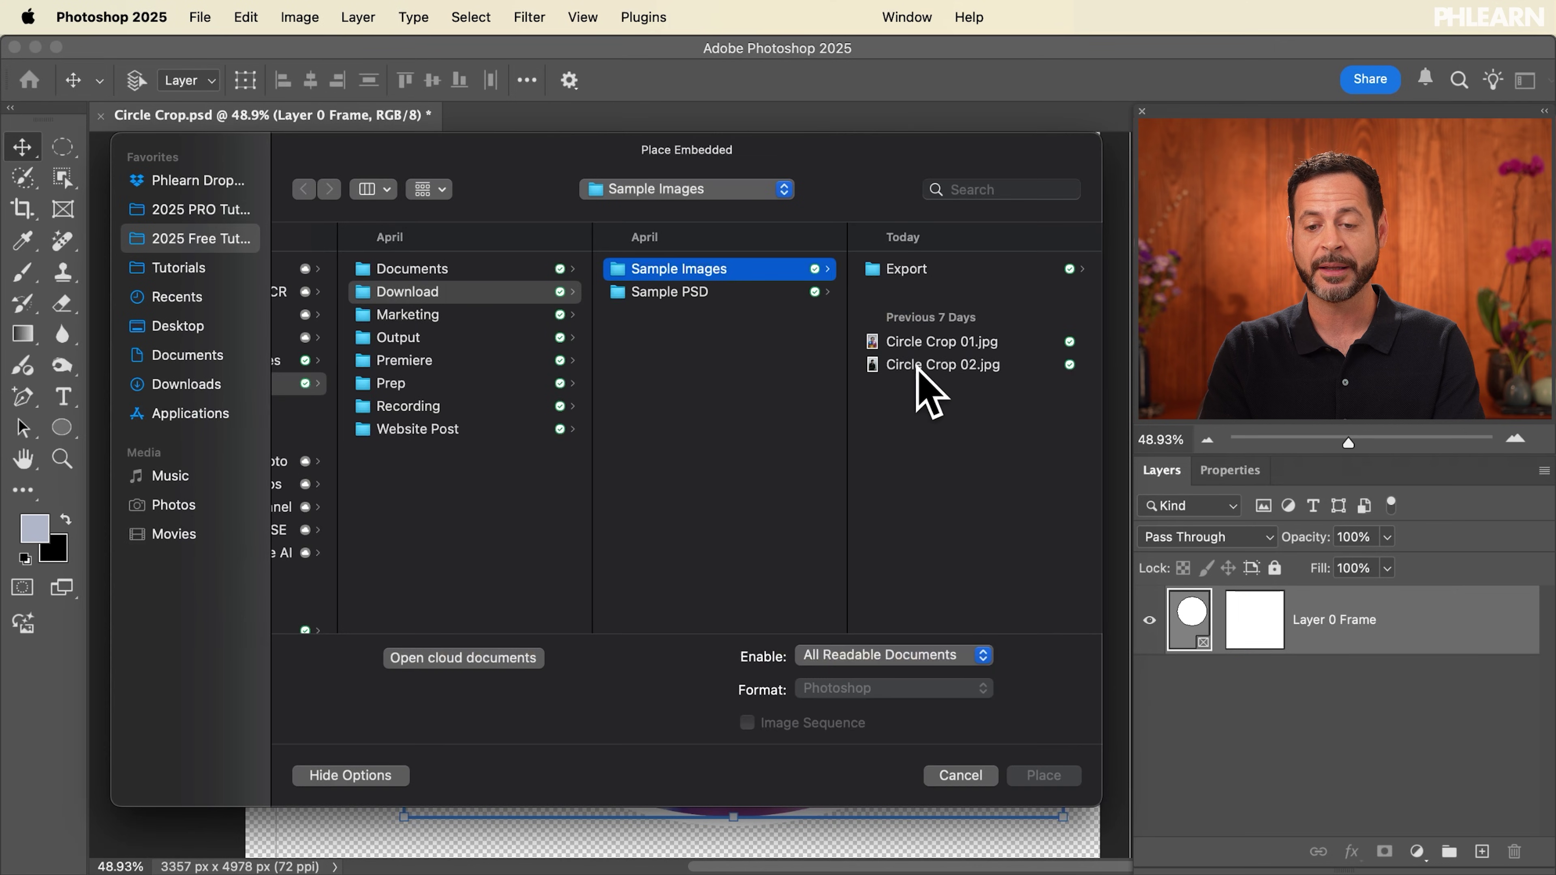
pyautogui.click(919, 366)
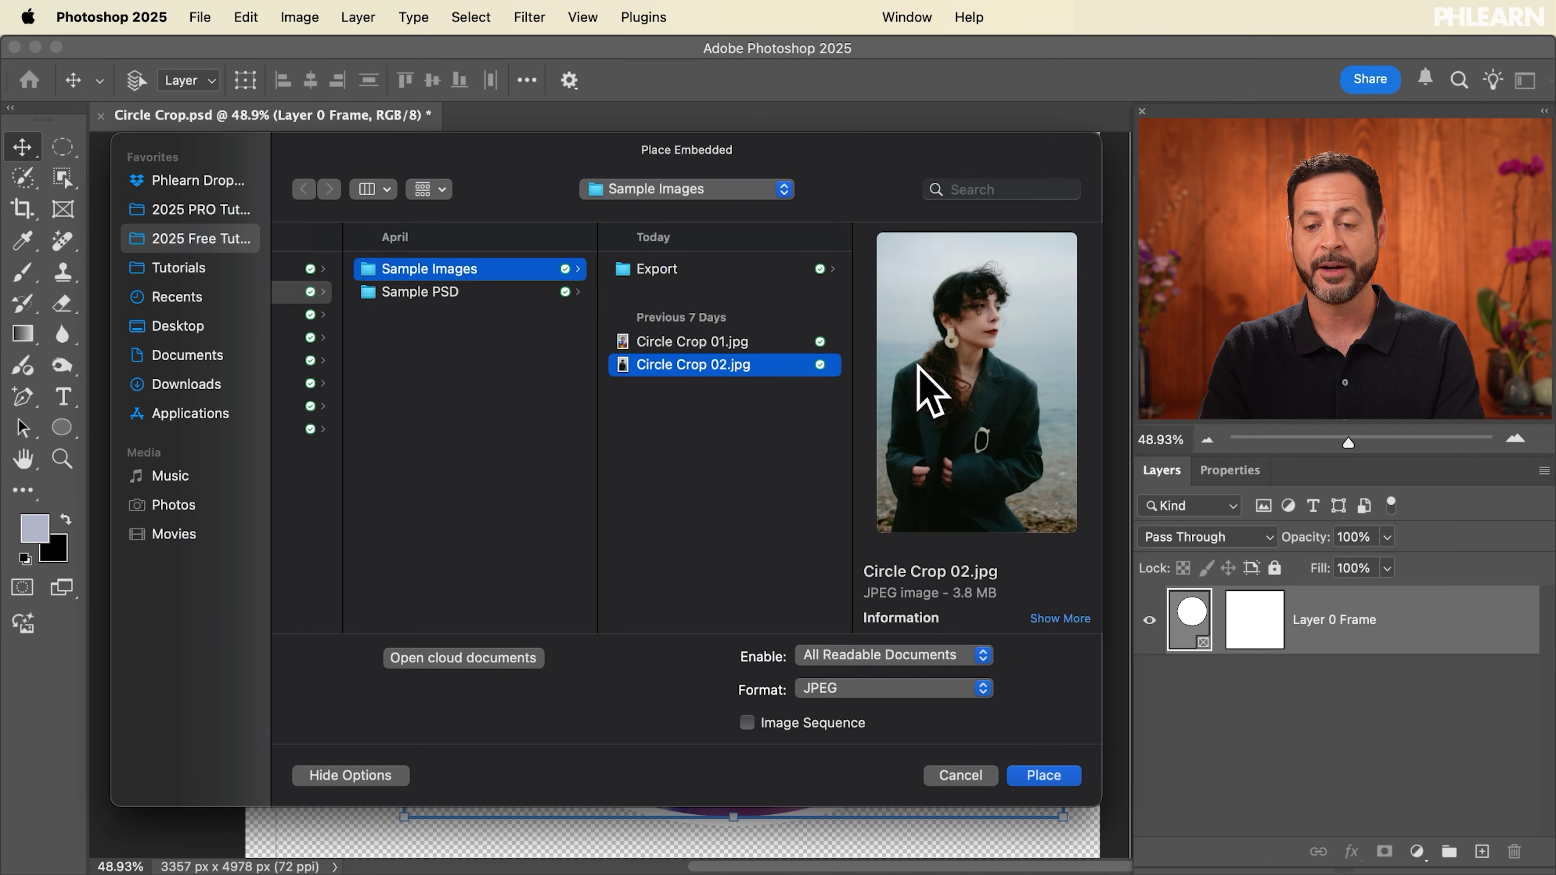
pyautogui.click(1035, 775)
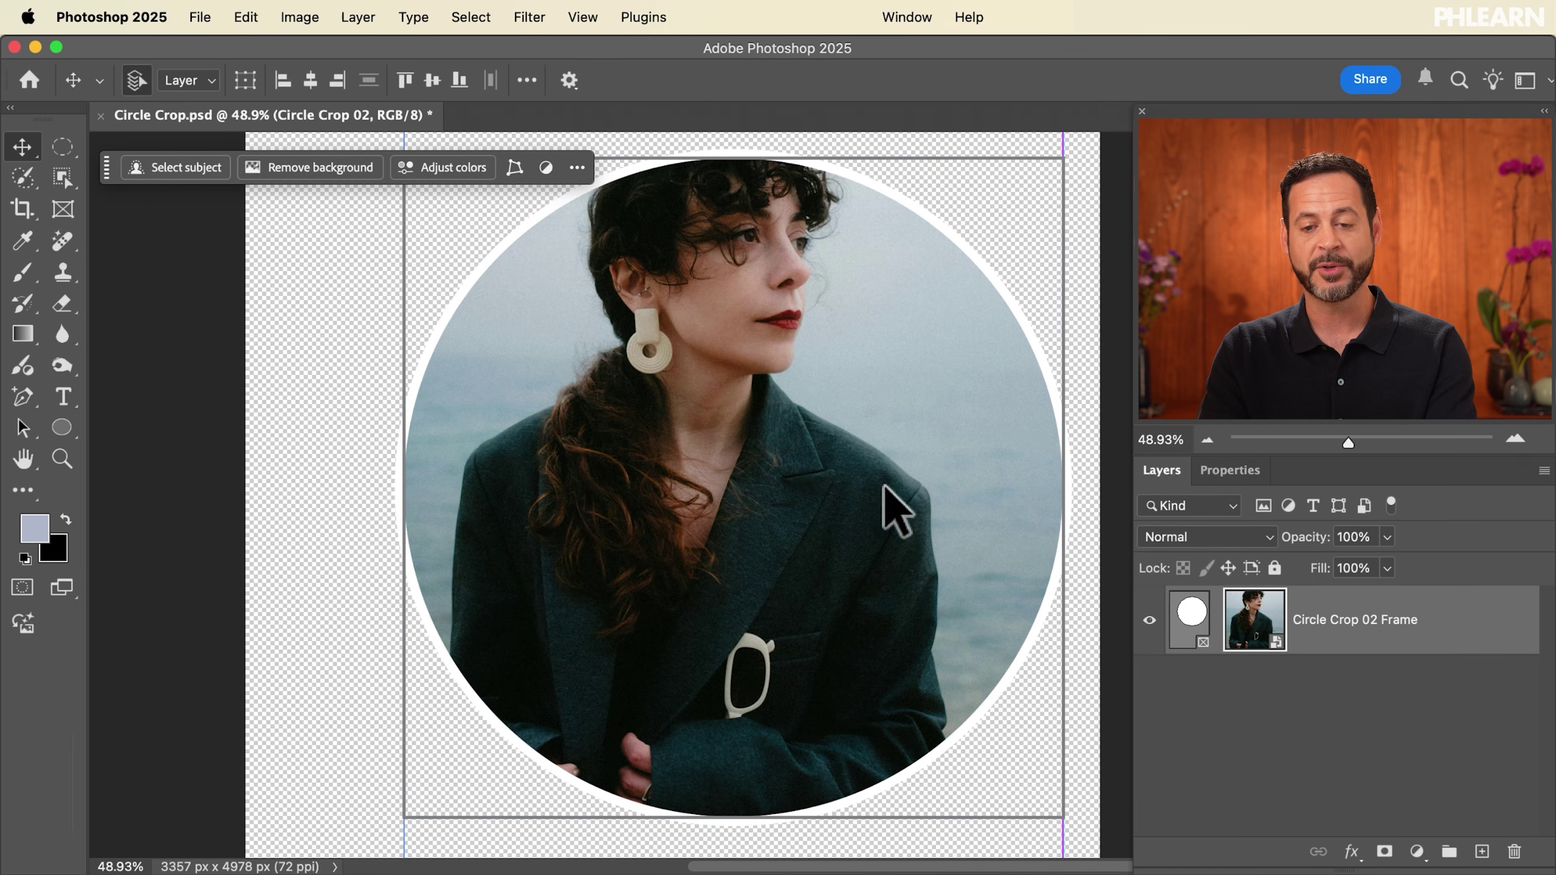
# Step: Scale the new photo to 75% and move it down so her face fills the circle
pyautogui.press('super+t')
pyautogui.moveTo(536, 89); pyautogui.dragTo(561, 95)
pyautogui.moveTo(749, 320); pyautogui.dragTo(767, 545)
pyautogui.press('Return')
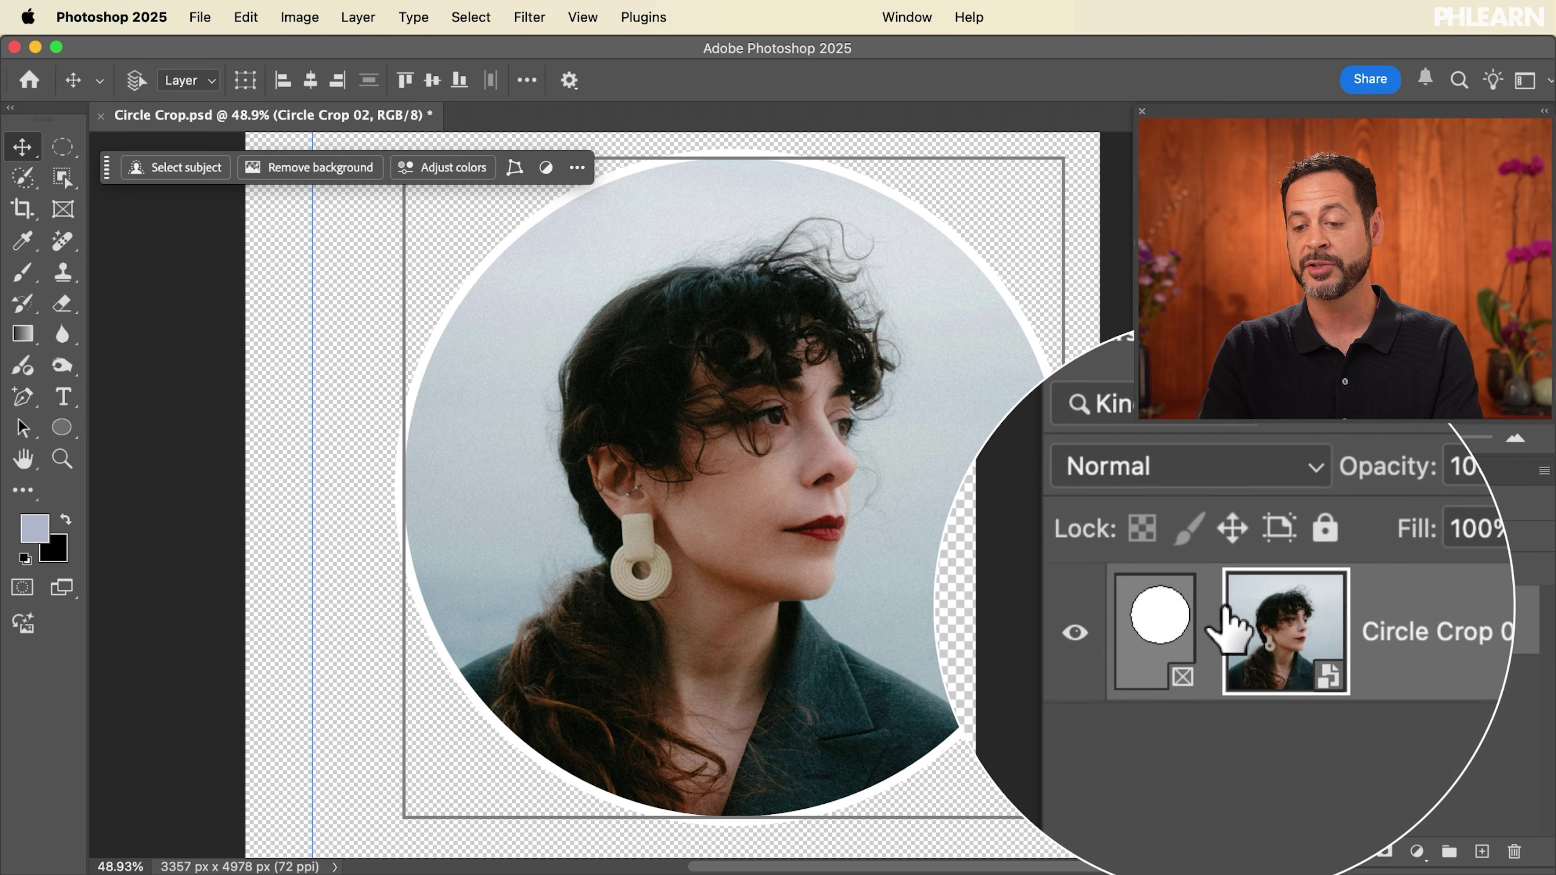
# Step: Quick-export the frame layer as Circle 02.png into the Export folder, then switch to Finder
pyautogui.click(1190, 607)
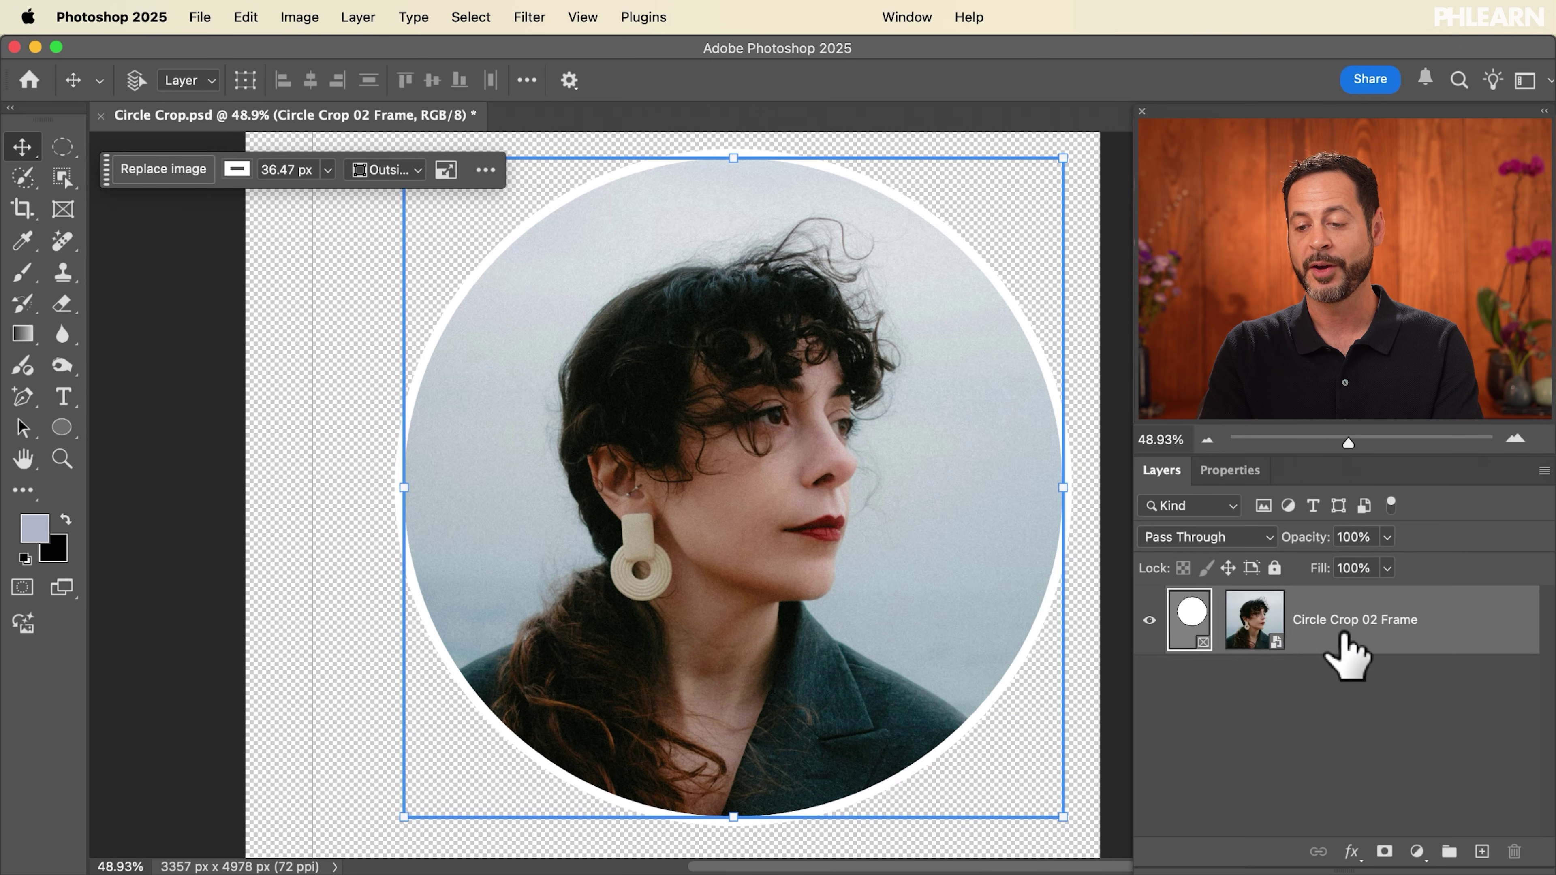
pyautogui.rightClick(1342, 641)
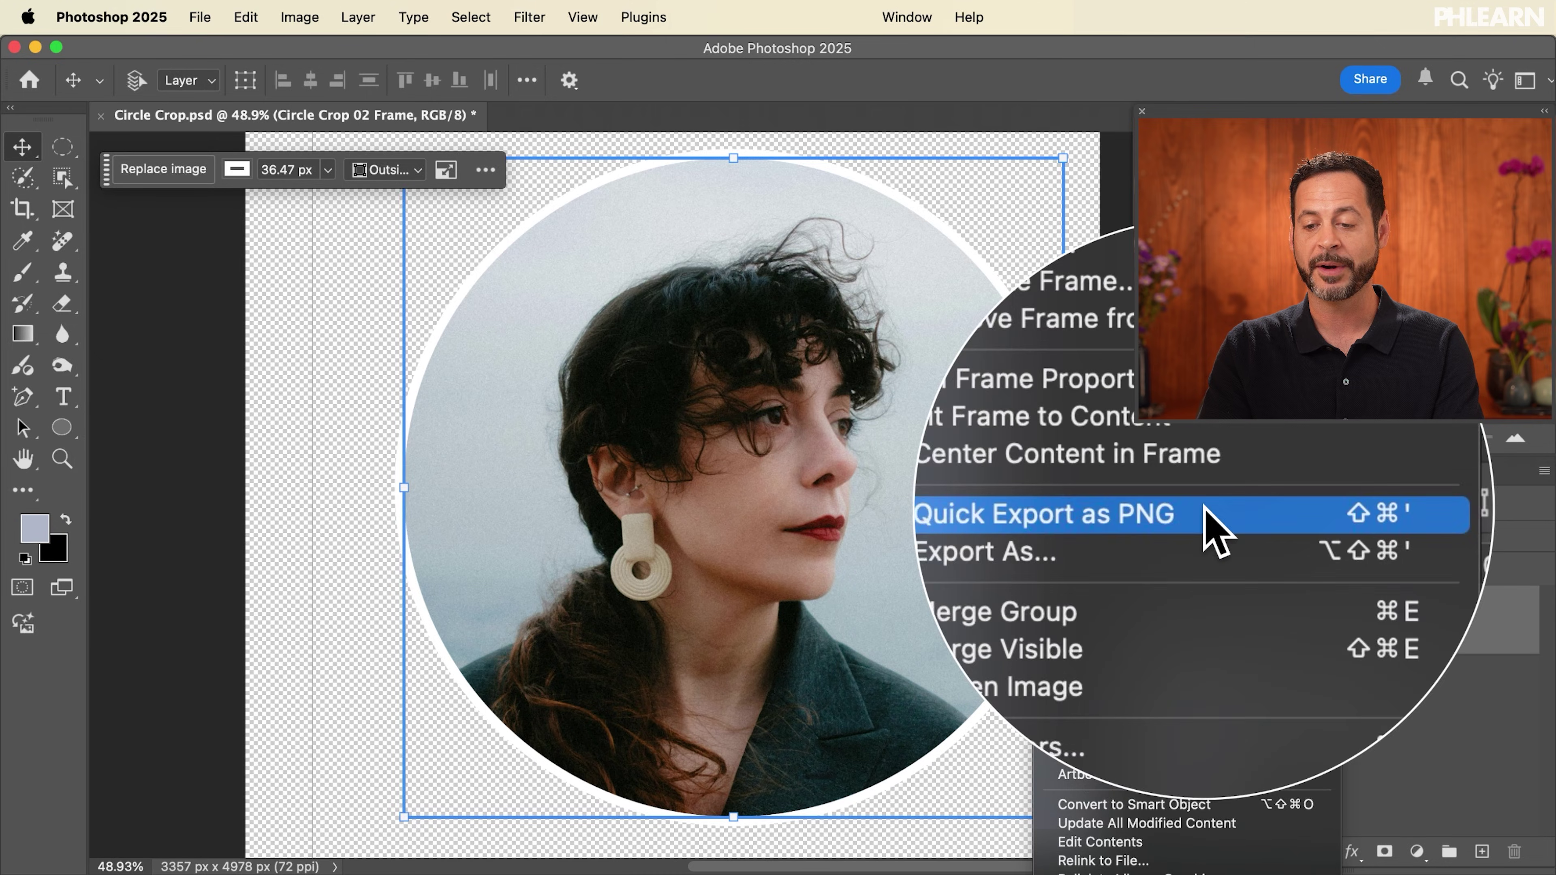
pyautogui.click(1204, 515)
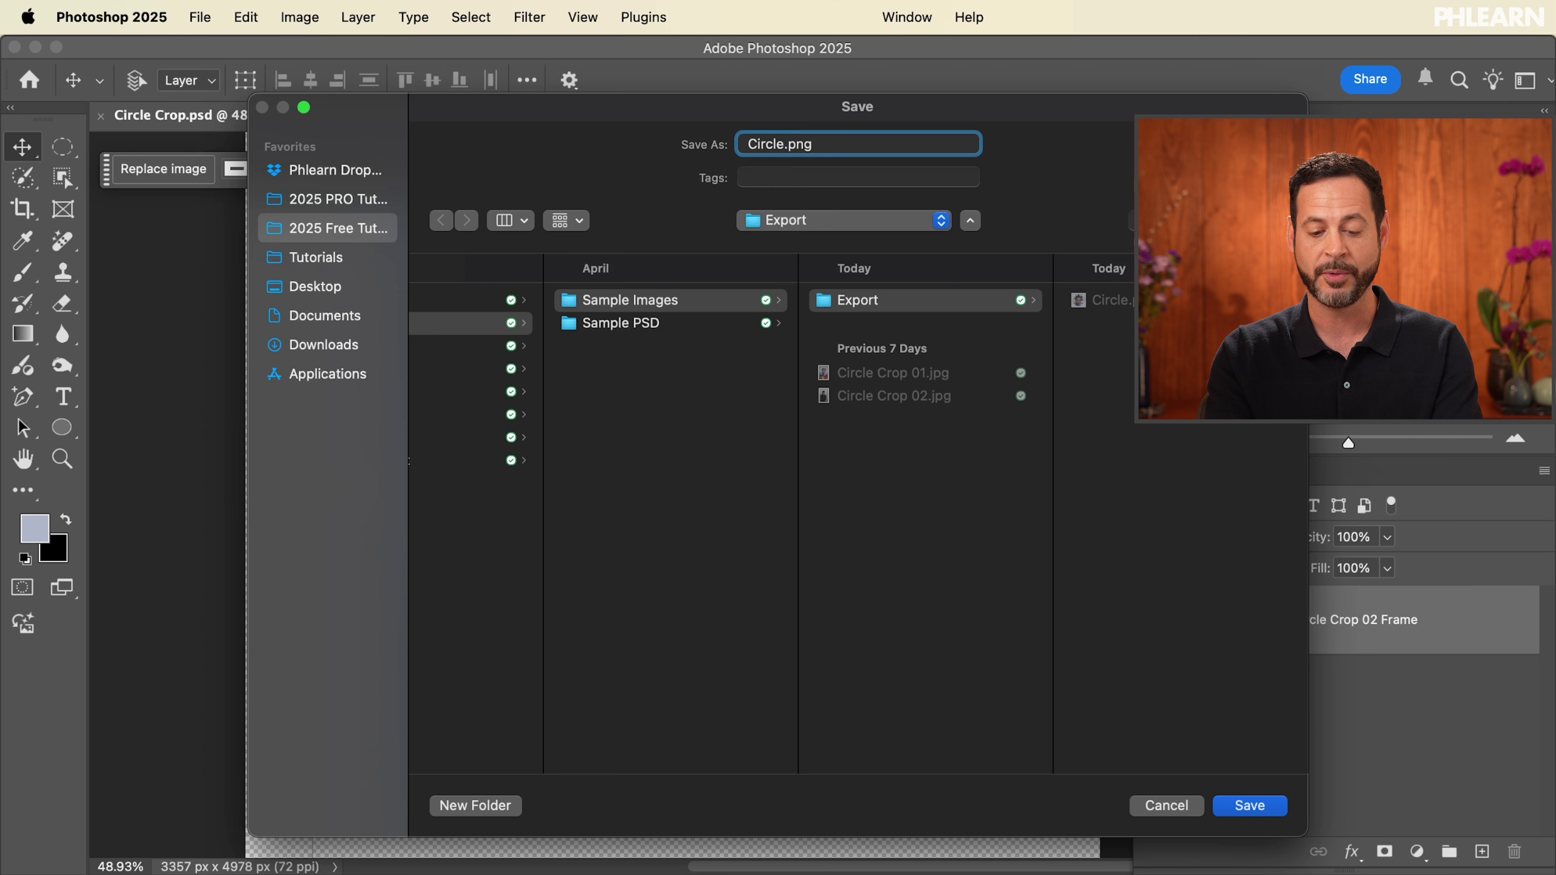
pyautogui.write('Circle 02')
pyautogui.press('Return')
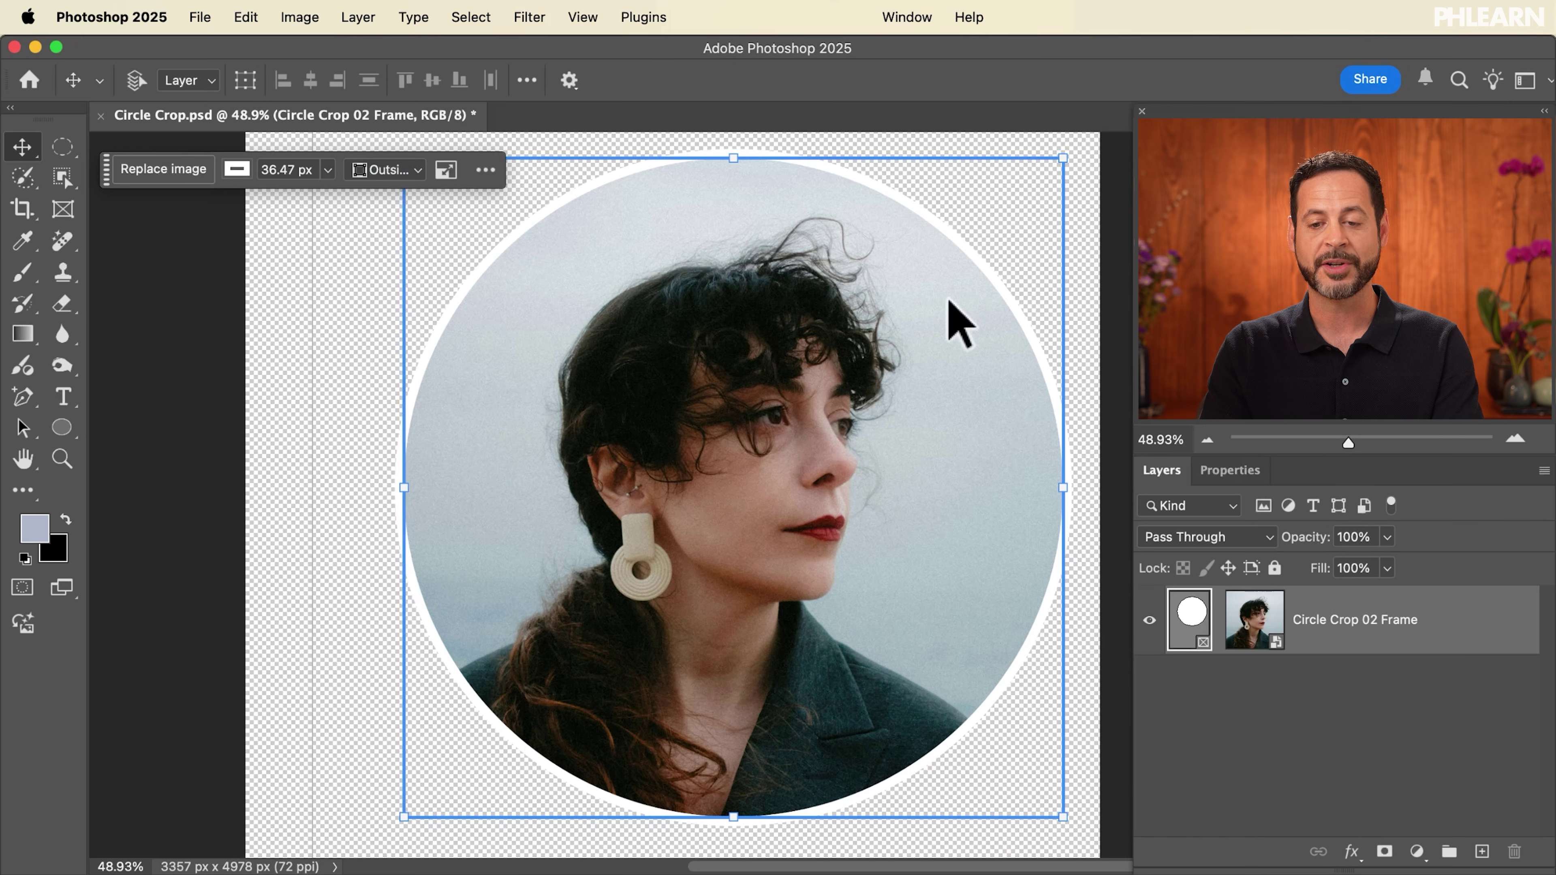
pyautogui.press('super+Tab')
pyautogui.click(288, 498)
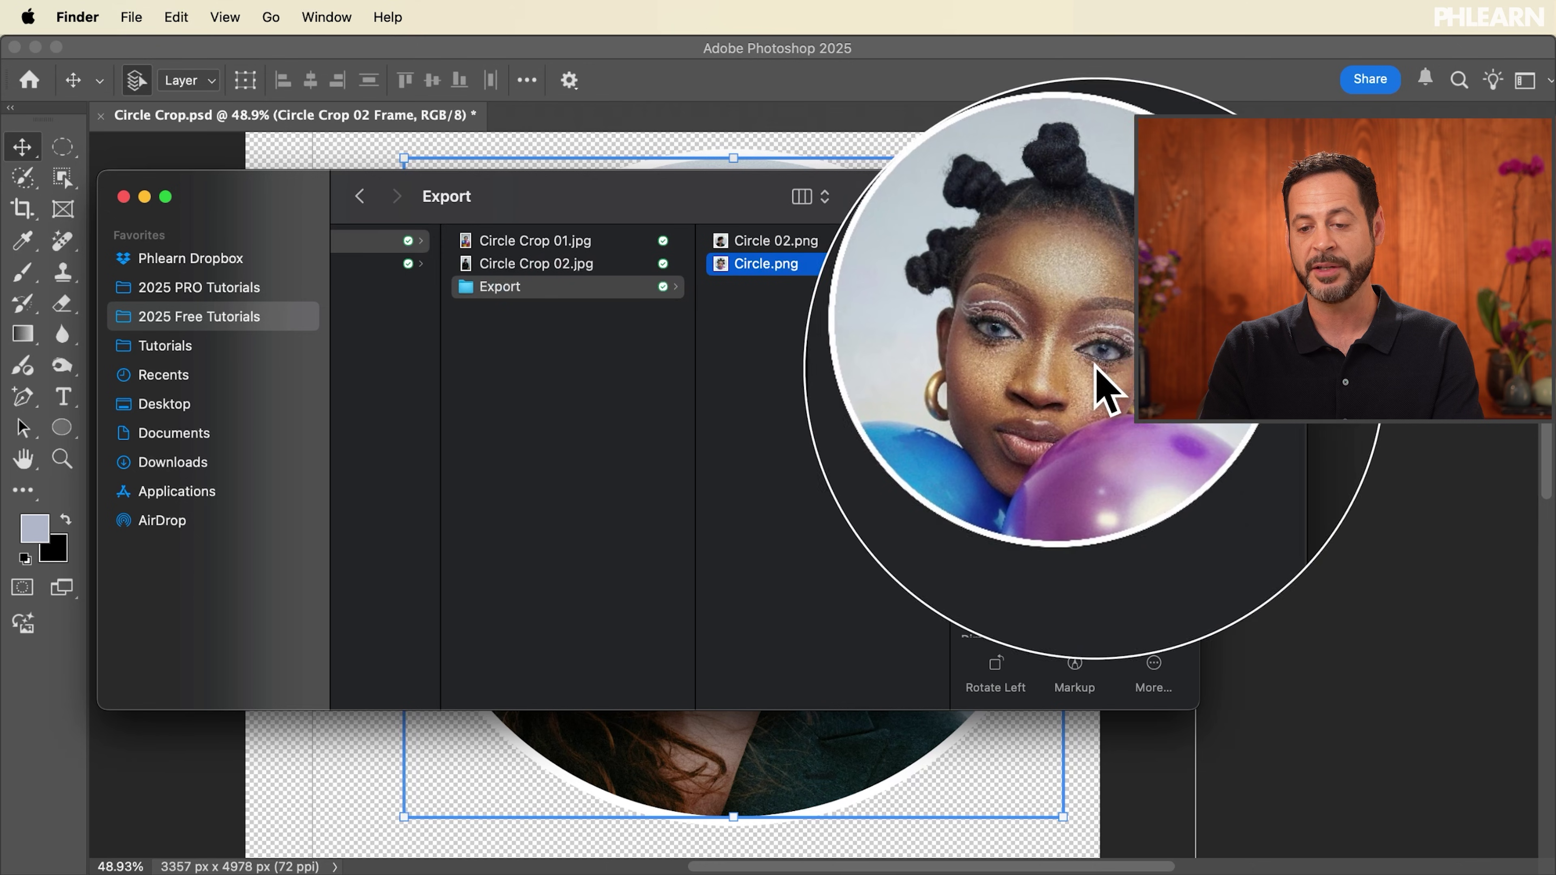
# Step: Select Circle 02.png in the Export folder to preview the white-bordered circle portrait
pyautogui.click(841, 244)
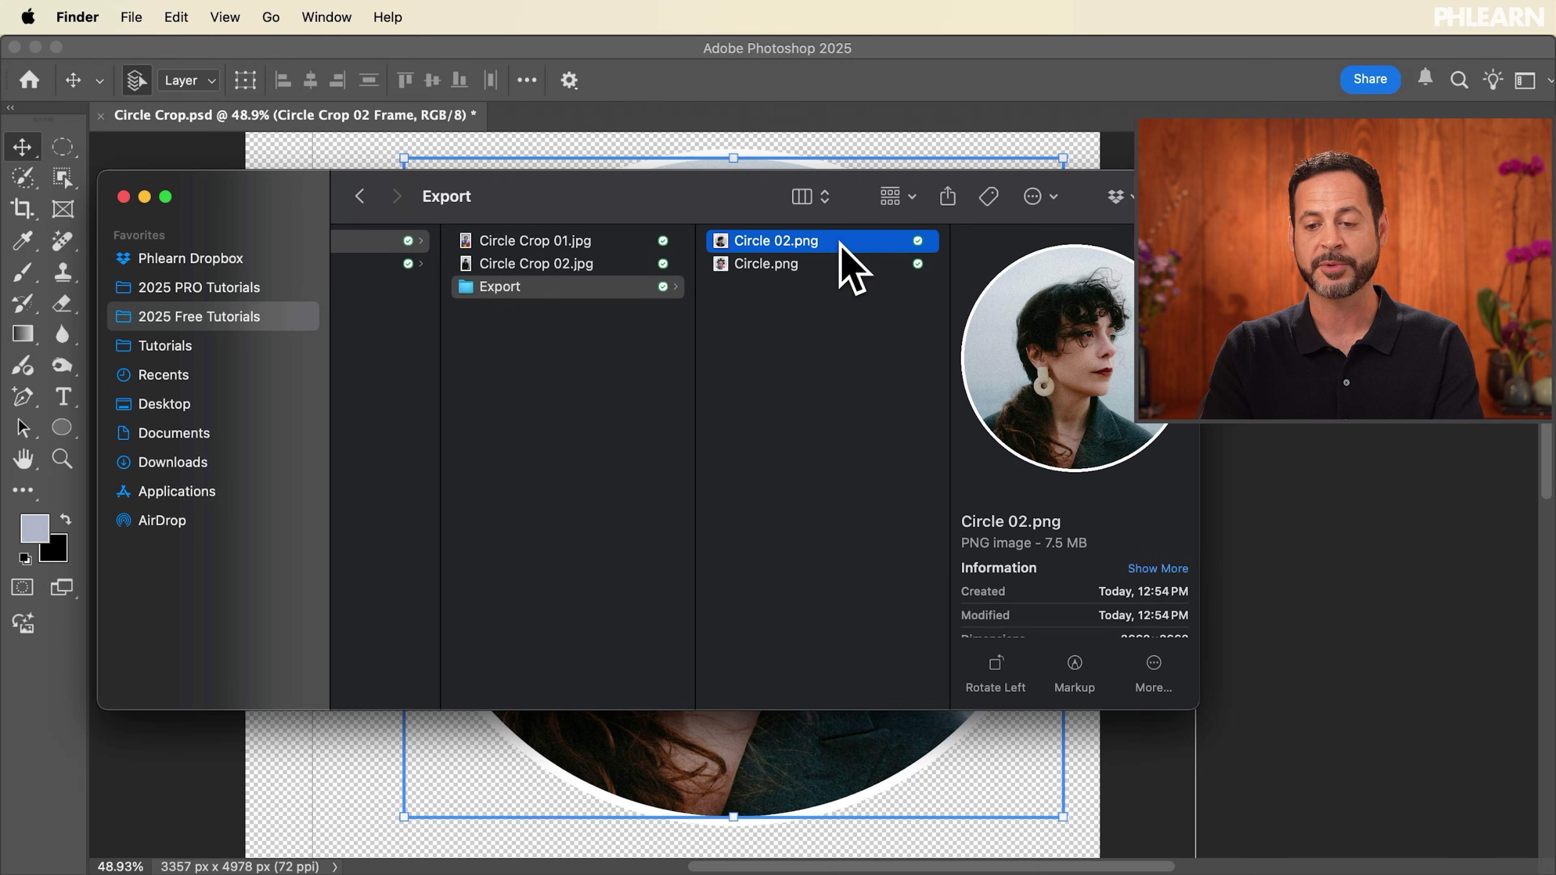